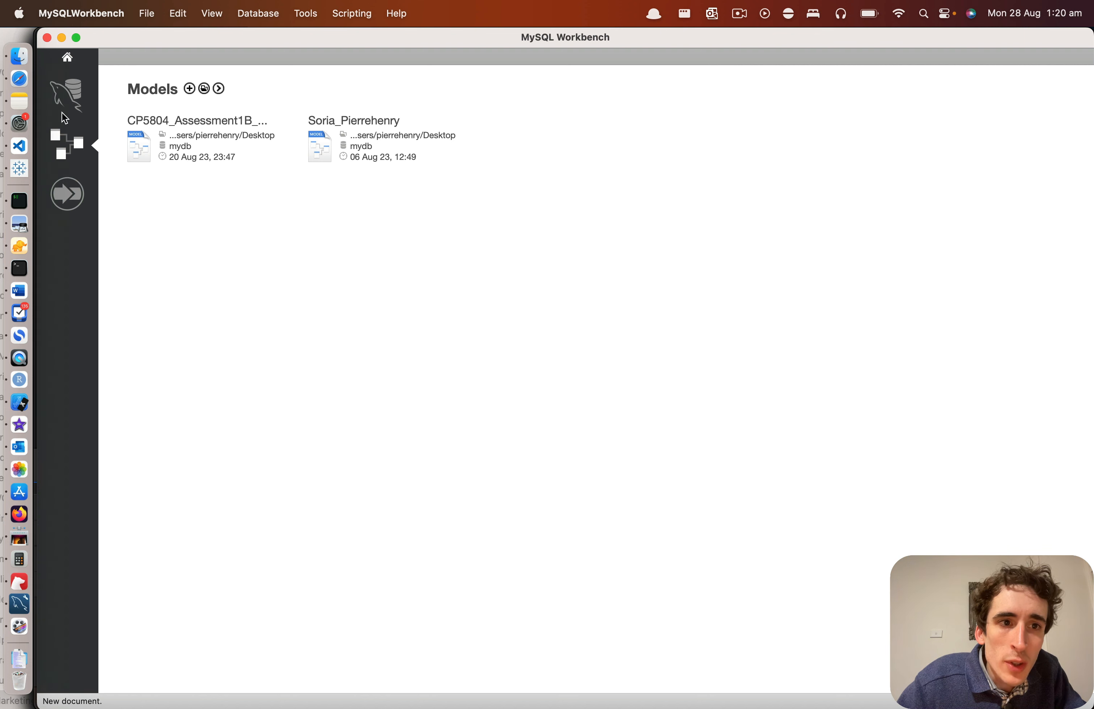
Step: Open the Local instance 3306 connection and view the Data Export settings with the export to a self-contained file selected
click(65, 95)
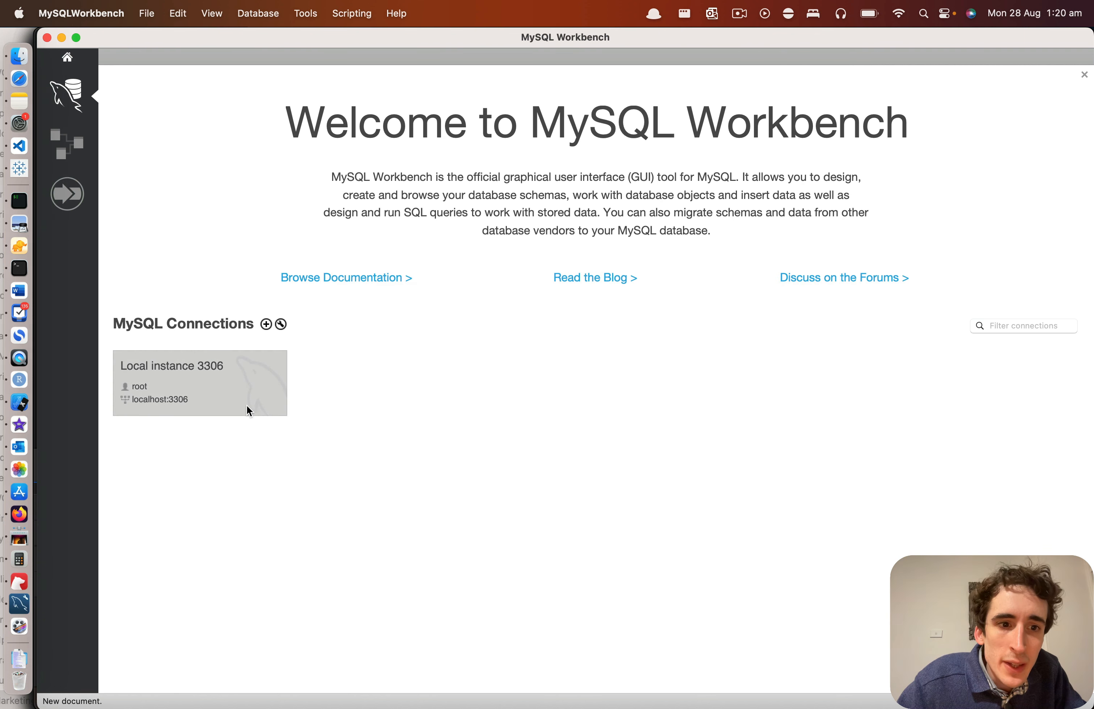
click(202, 390)
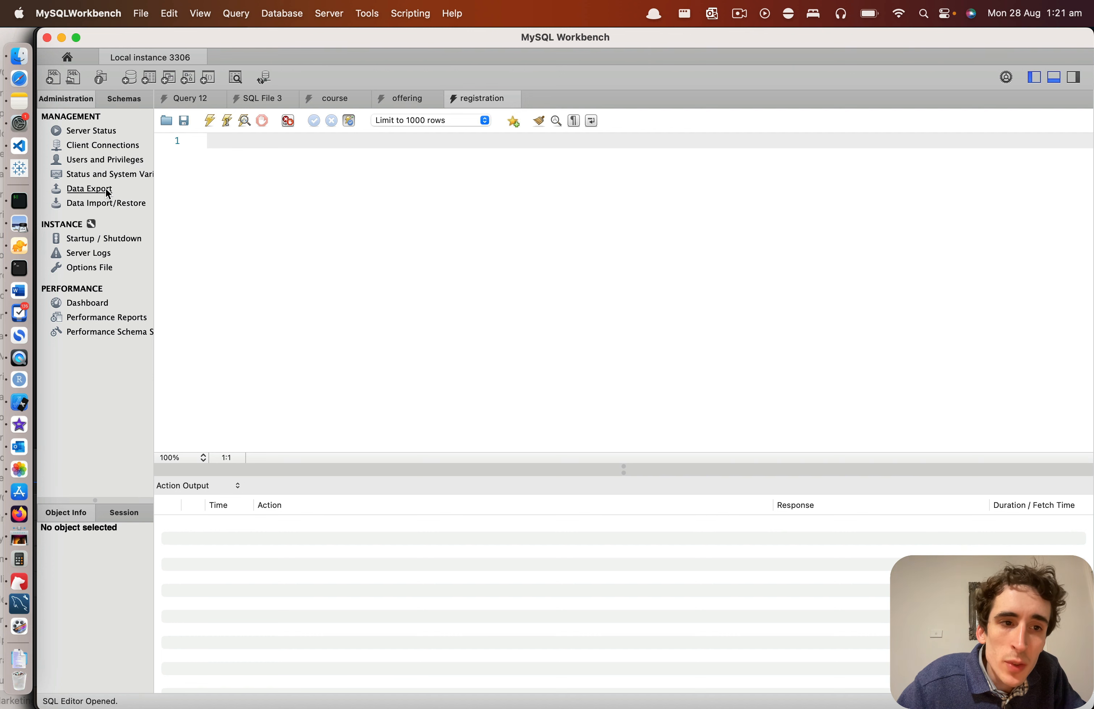
click(97, 193)
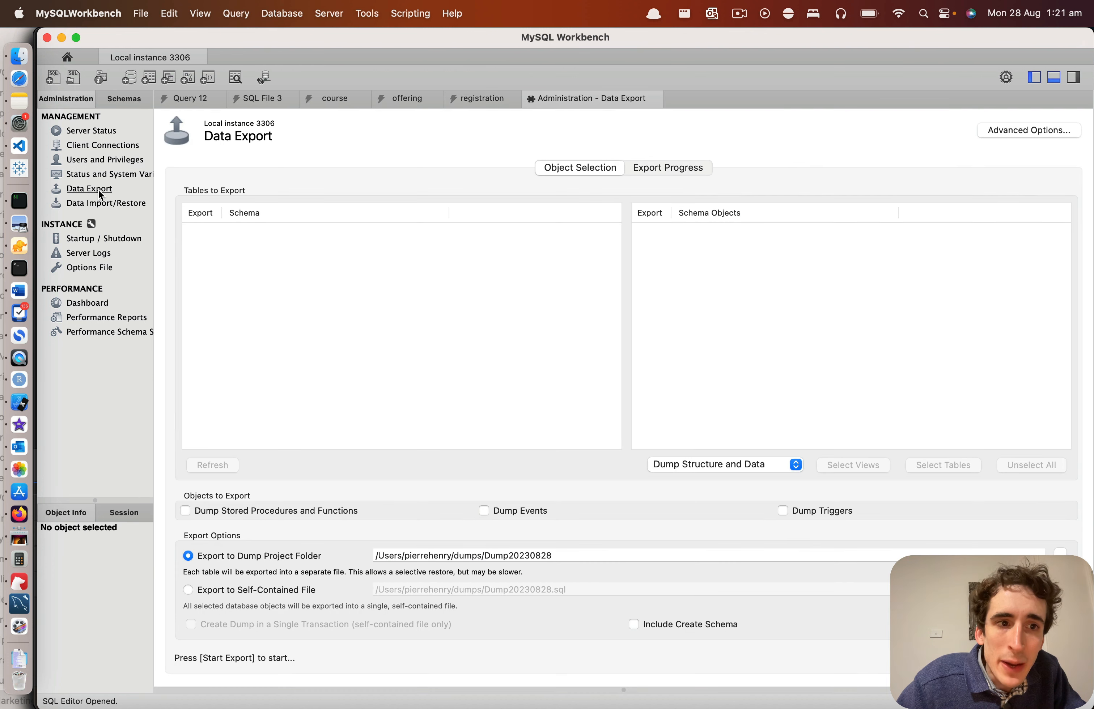
click(188, 589)
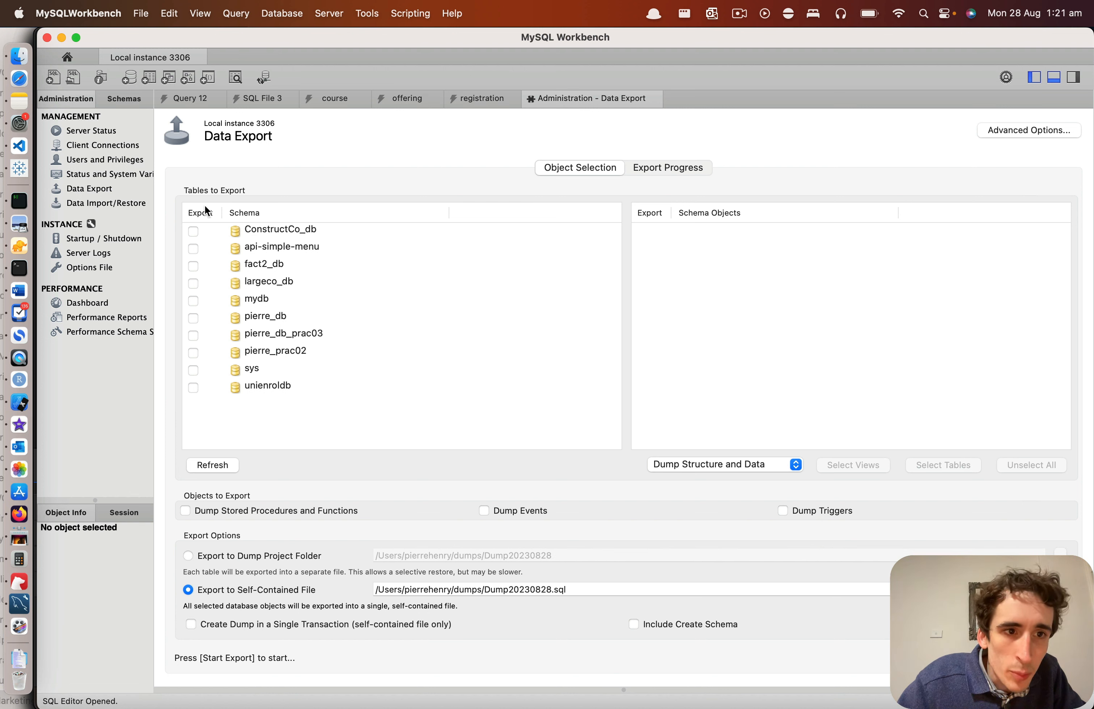
Step: Examine the Data Import option for a self-contained file and return to the Data Export settings
click(94, 205)
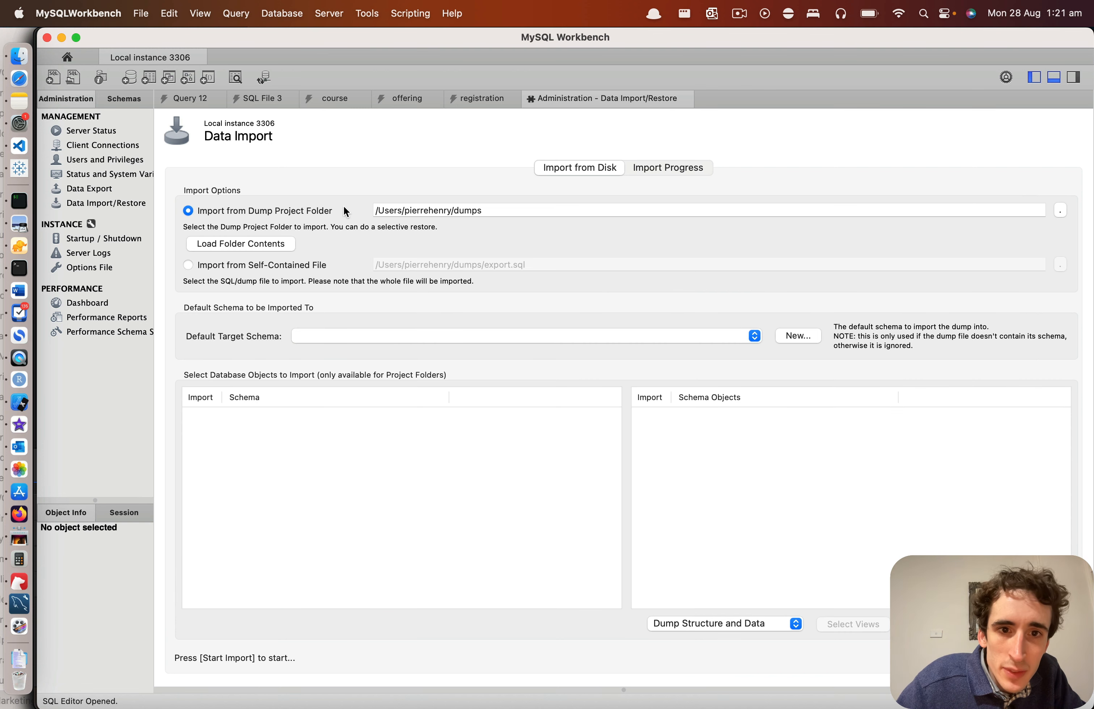
click(199, 267)
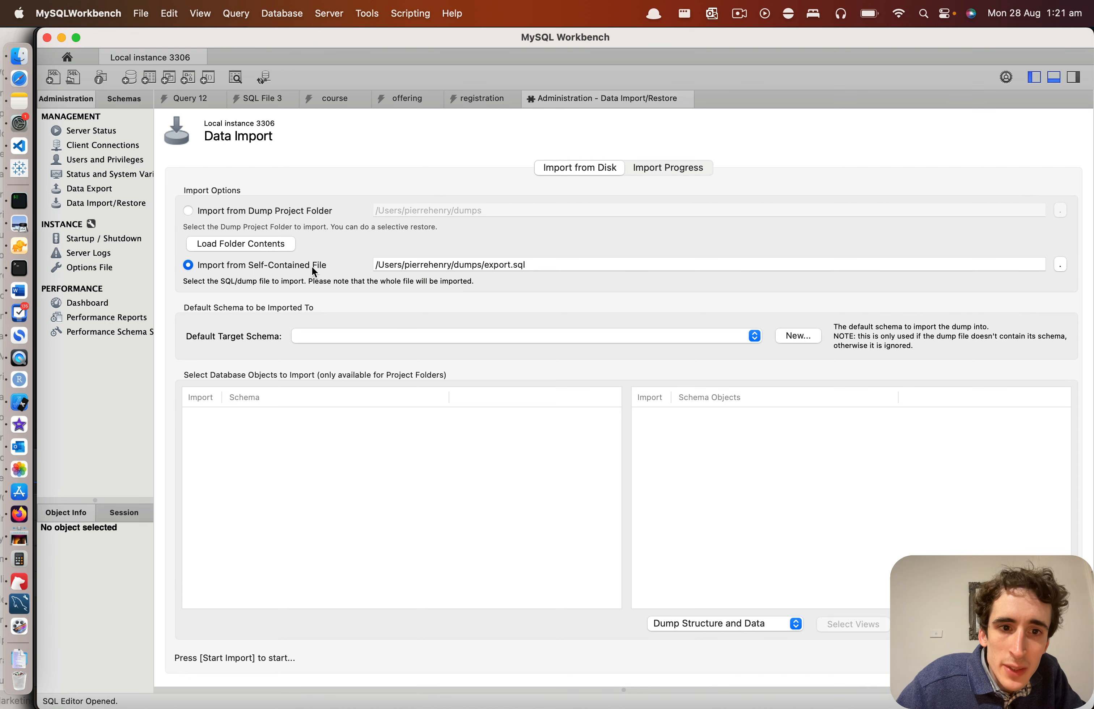
click(96, 191)
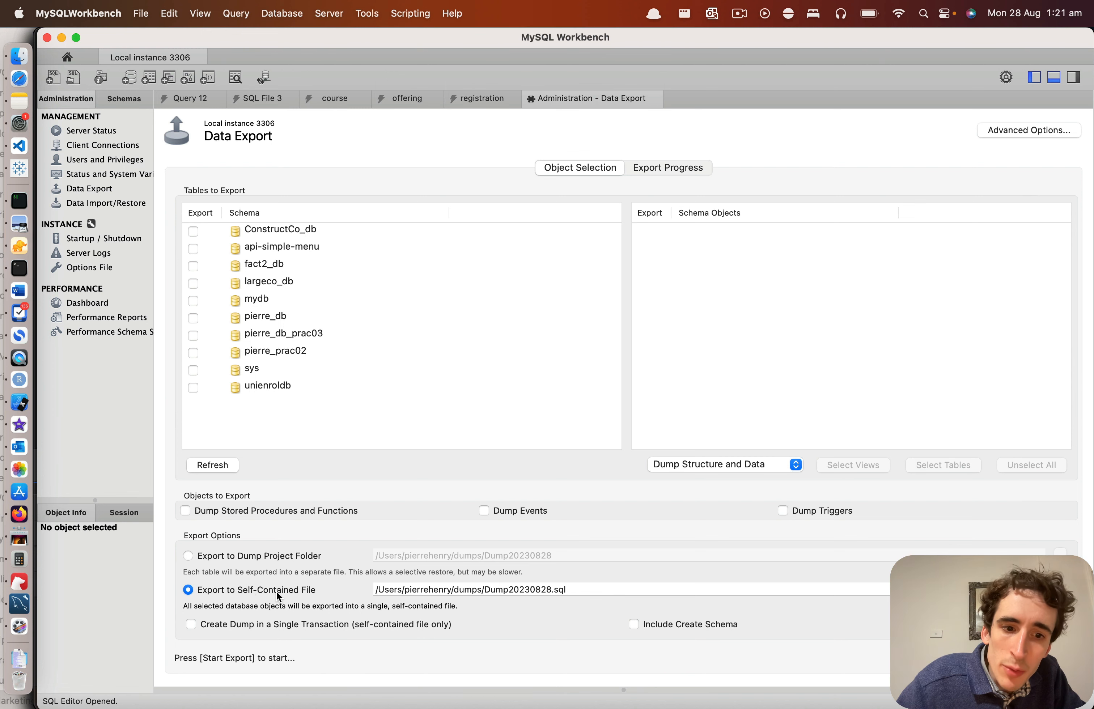
Step: Create a new blank database model from the Models overview
click(68, 52)
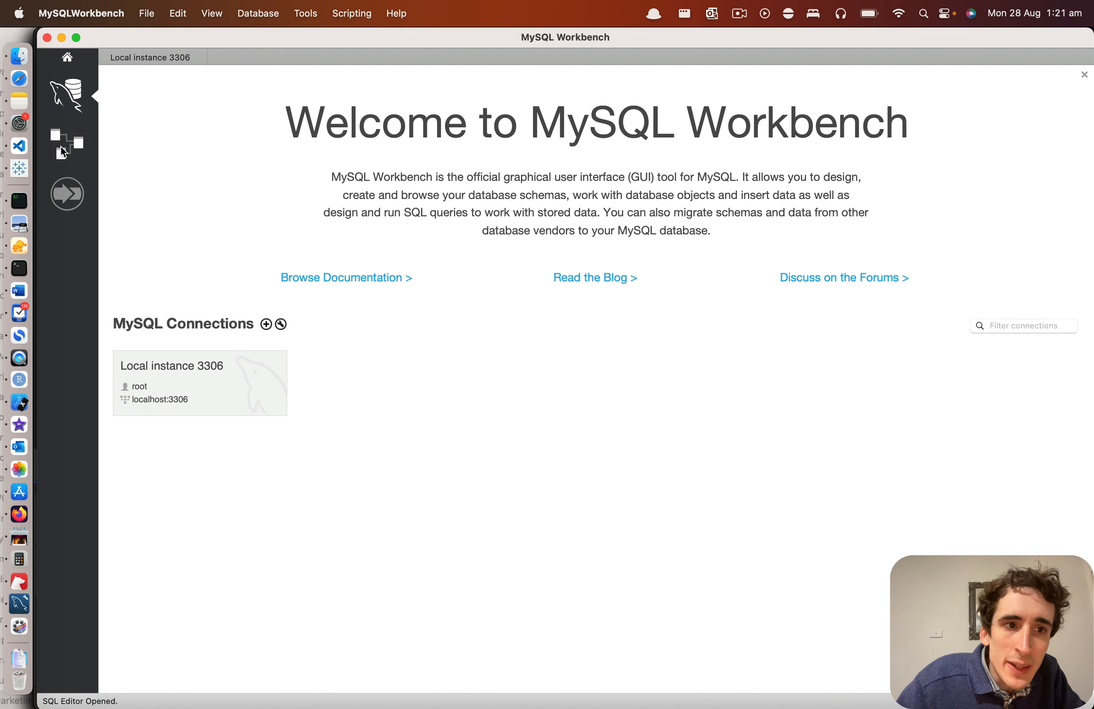
click(62, 148)
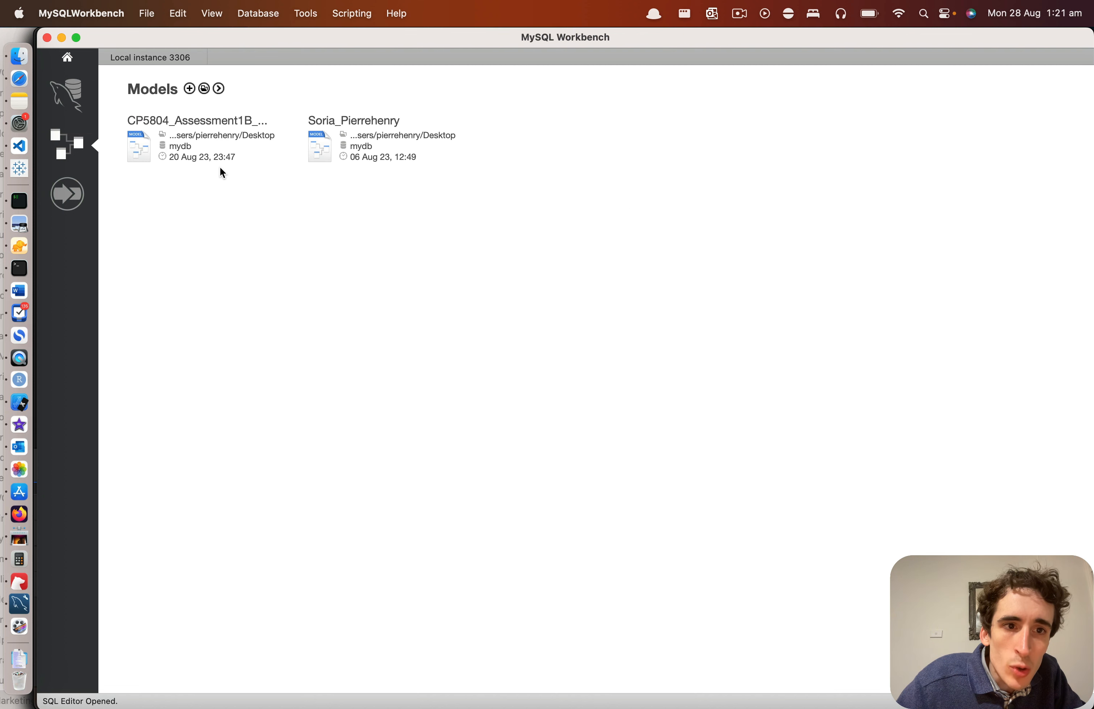
click(189, 88)
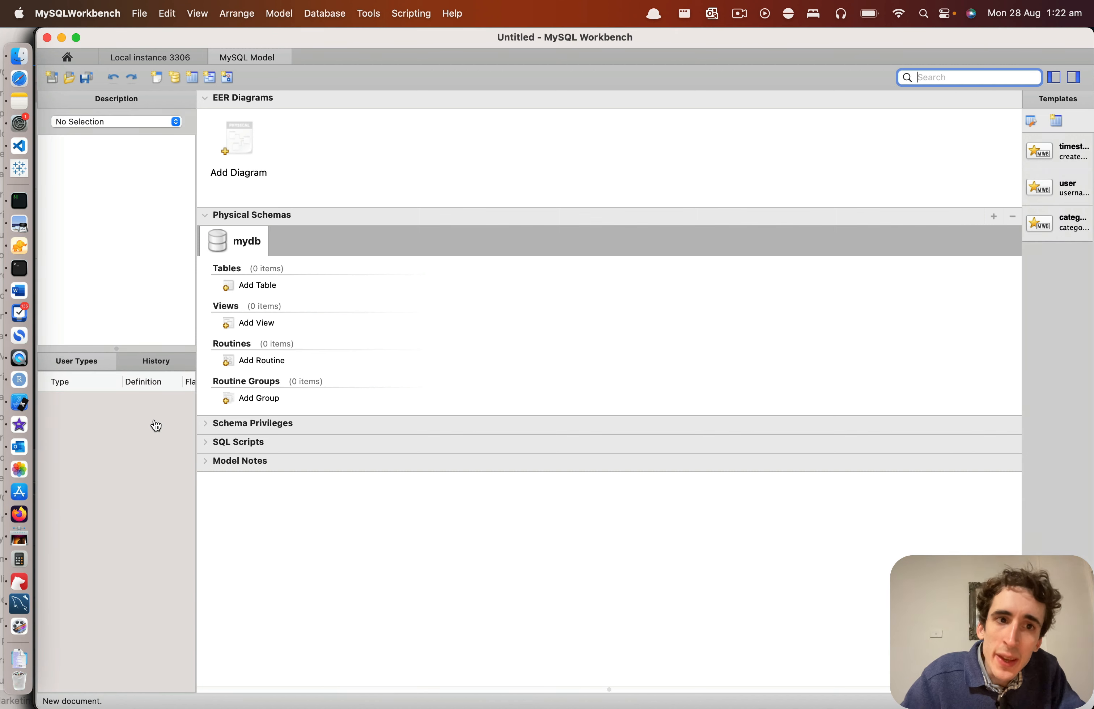
Step: Switch to Safari to read the definition of Enhanced Entity-Relationship diagrams and return to MySQL Workbench
key(super+Tab)
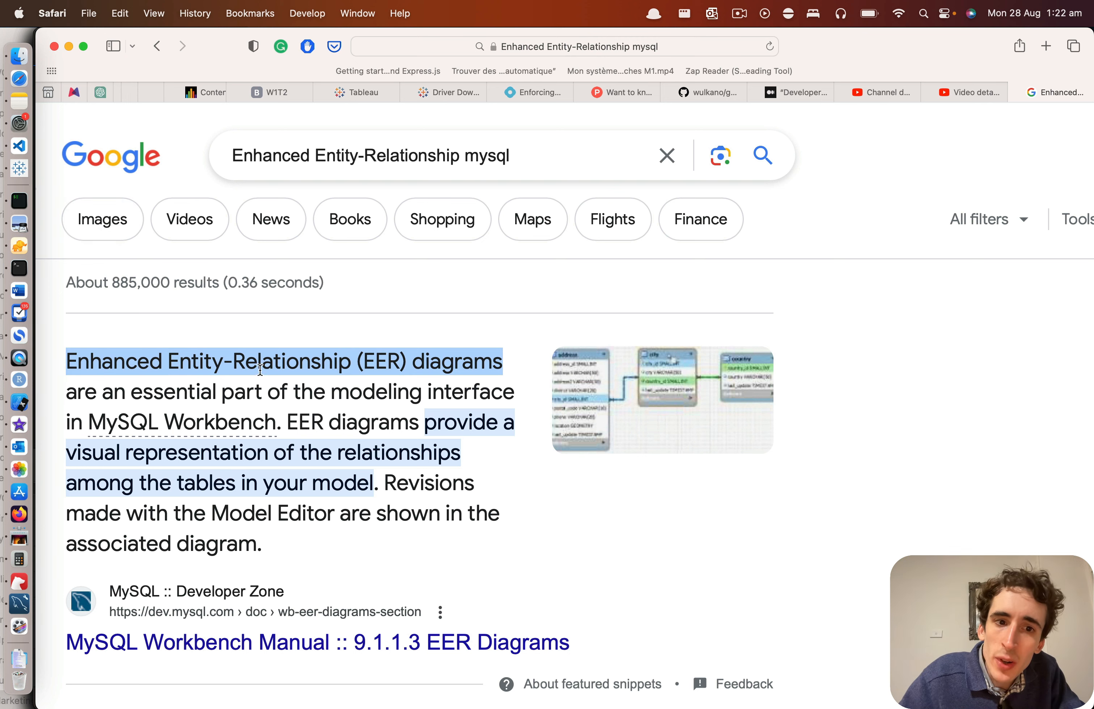
click(296, 362)
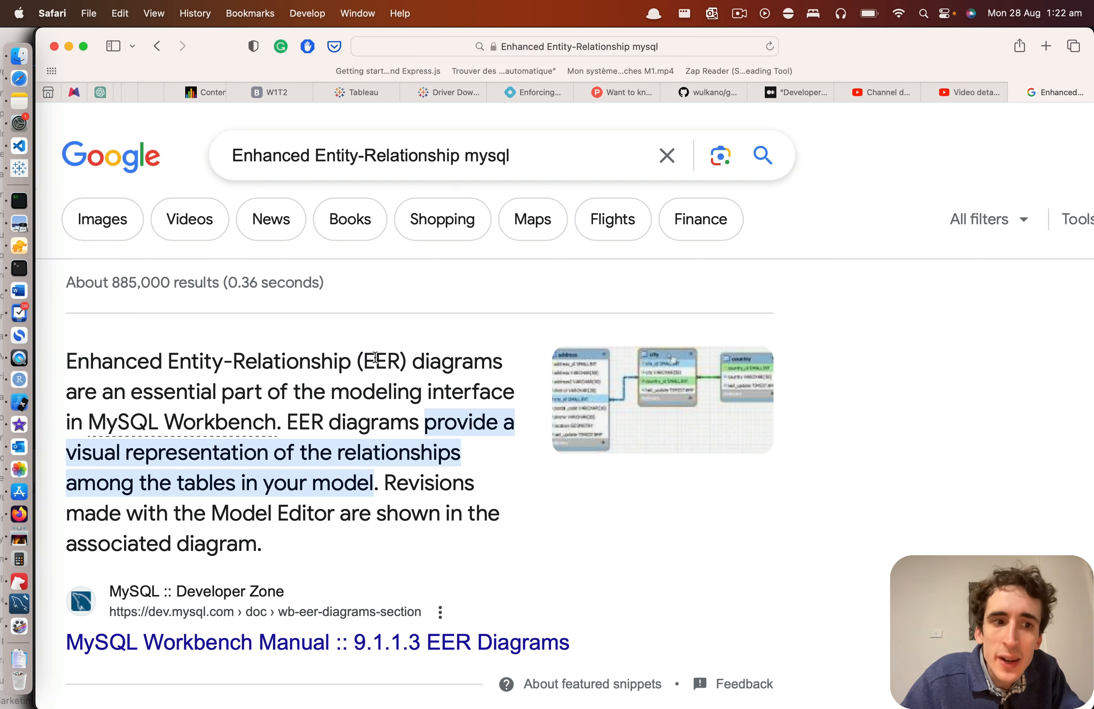
key(super+Tab)
key(super+Tab)
key(super+Tab)
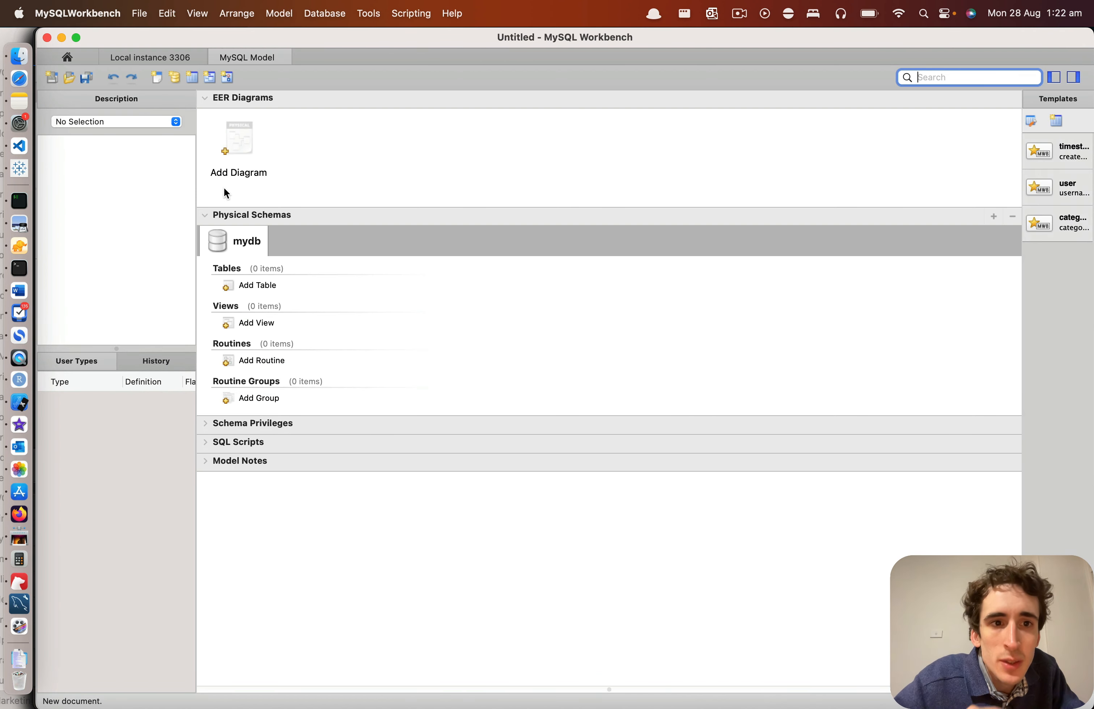
Step: Add an EER diagram to the model and place a new table near the diagram's upper-left corner
double_click(236, 172)
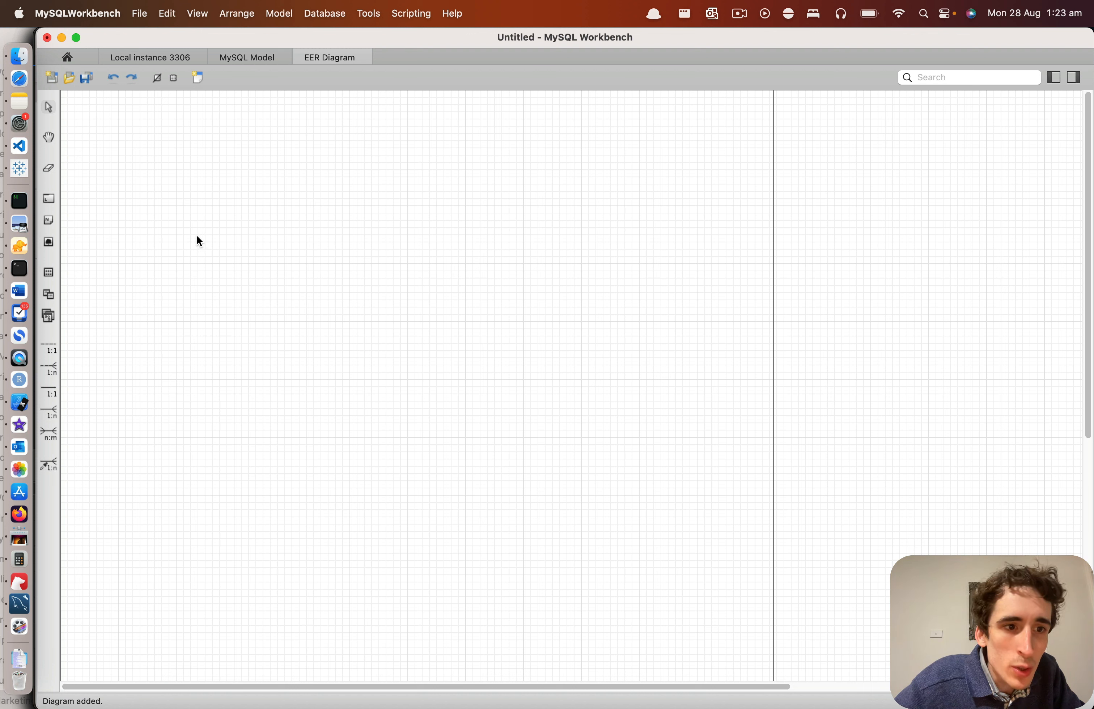
click(49, 272)
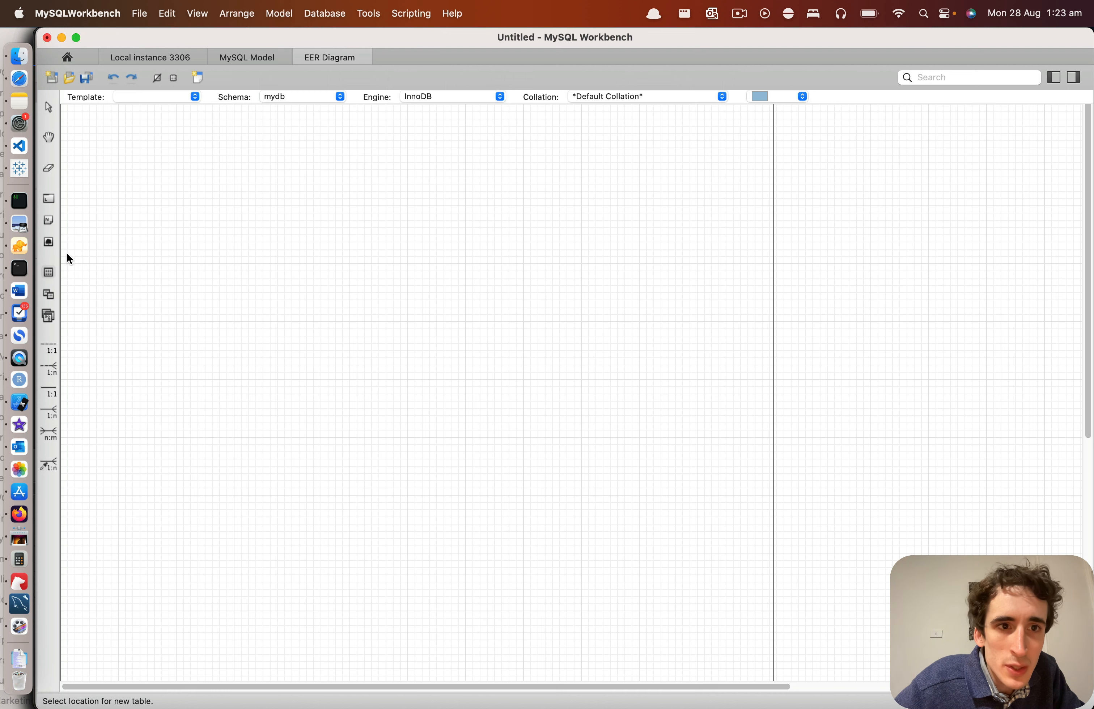
click(159, 188)
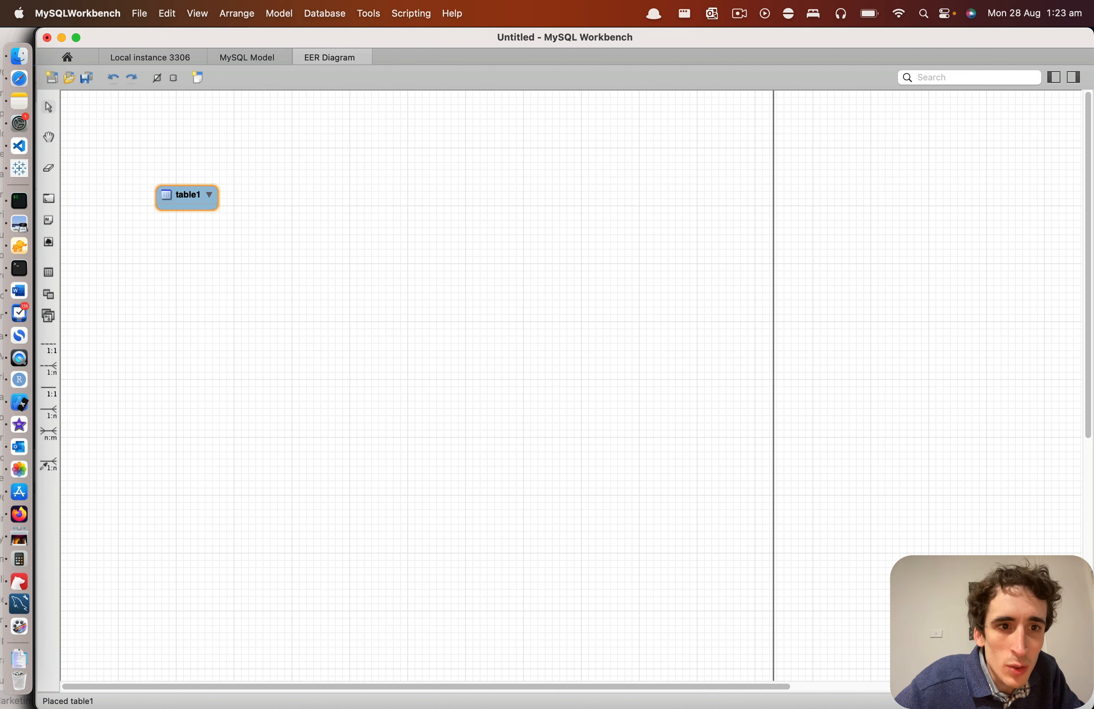
Step: Name the new table customer and close its editor
double_click(189, 195)
text(user)
key(BackSpace)
key(BackSpace)
key(BackSpace)
key(BackSpace)
text(c)
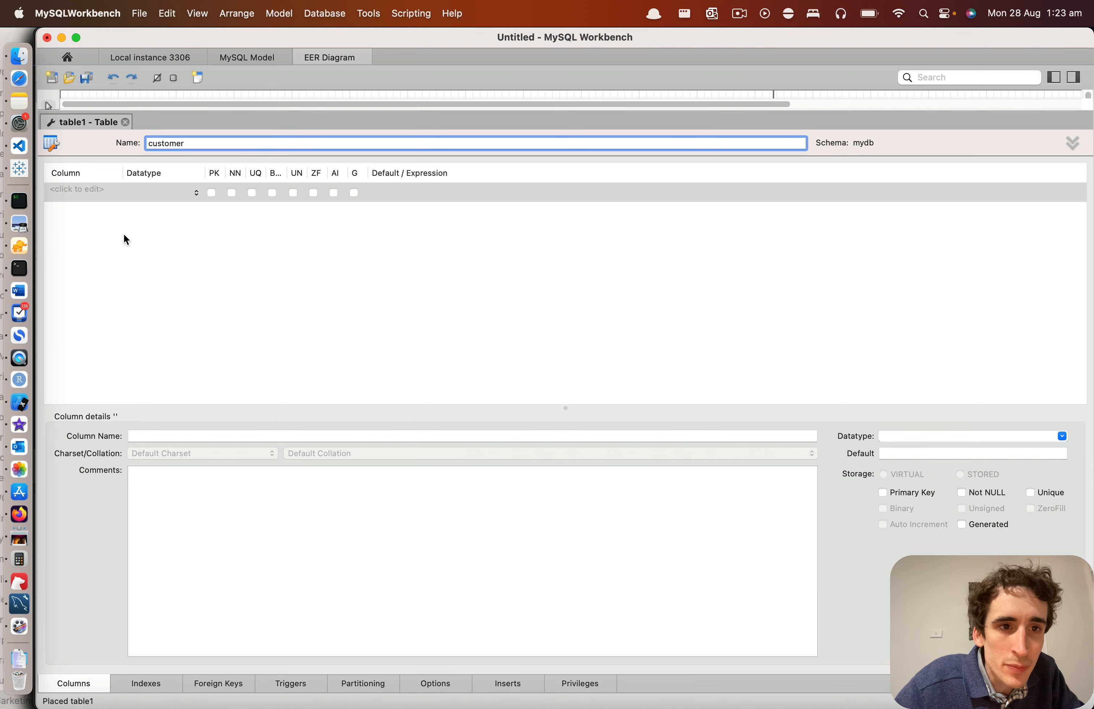
key(Return)
click(138, 122)
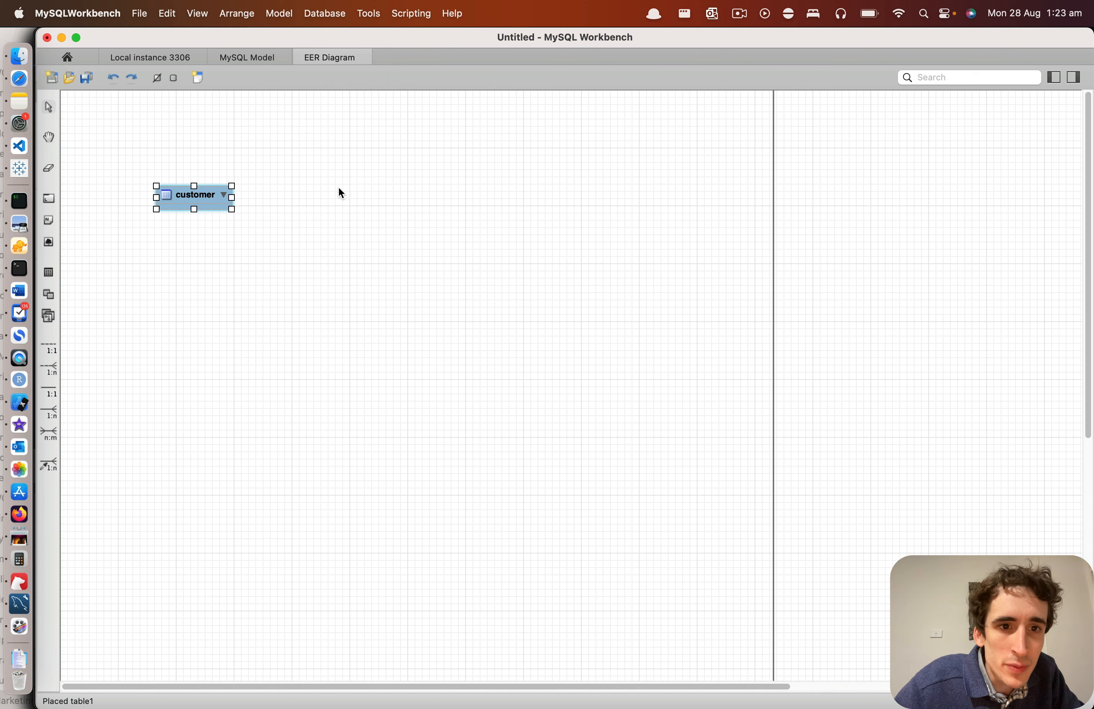
Step: Place a second table to the right of customer, name it user_information and close its editor
click(378, 194)
double_click(378, 194)
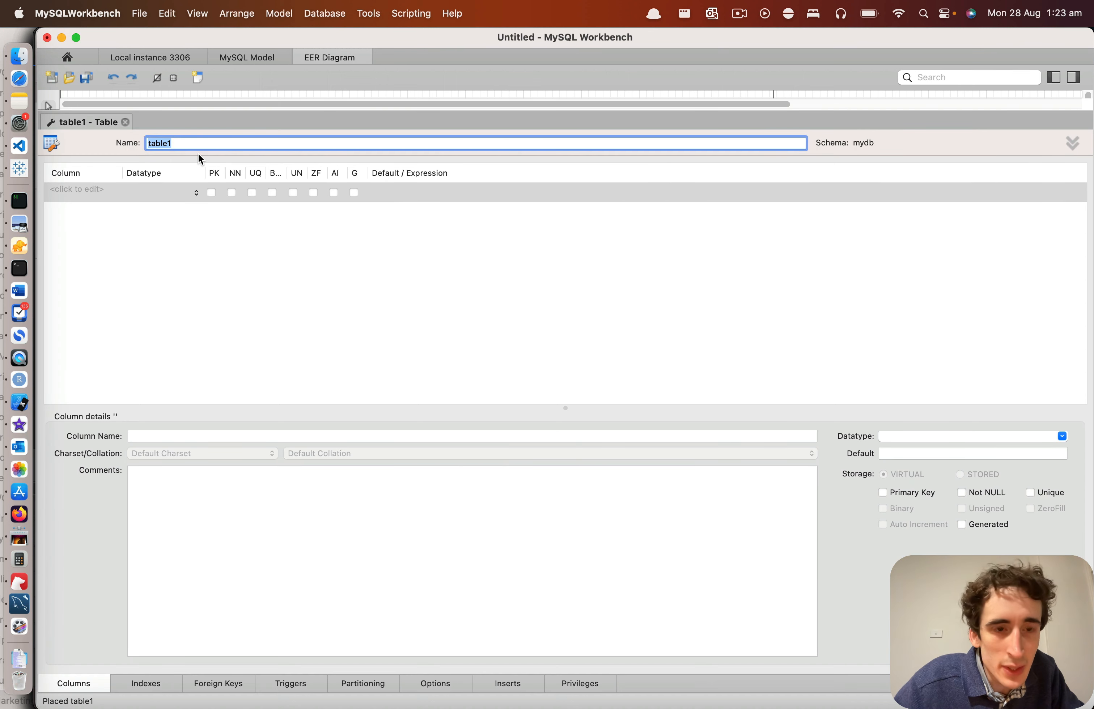
text(purchase)
key(super+a)
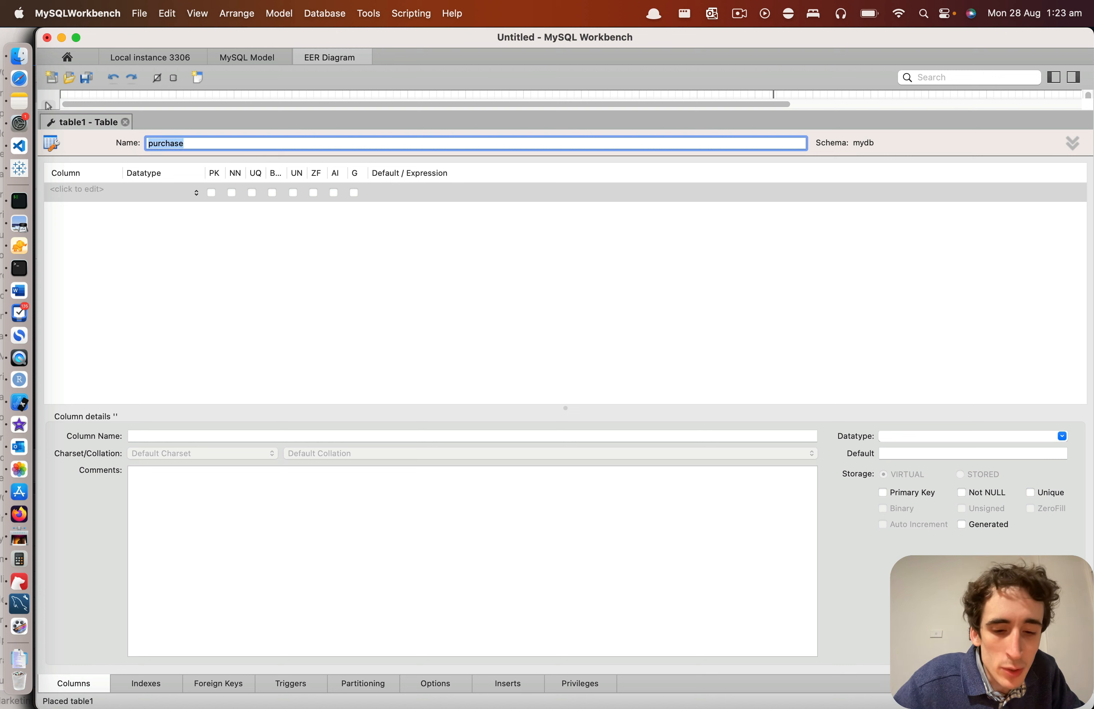
key(BackSpace)
text(information)
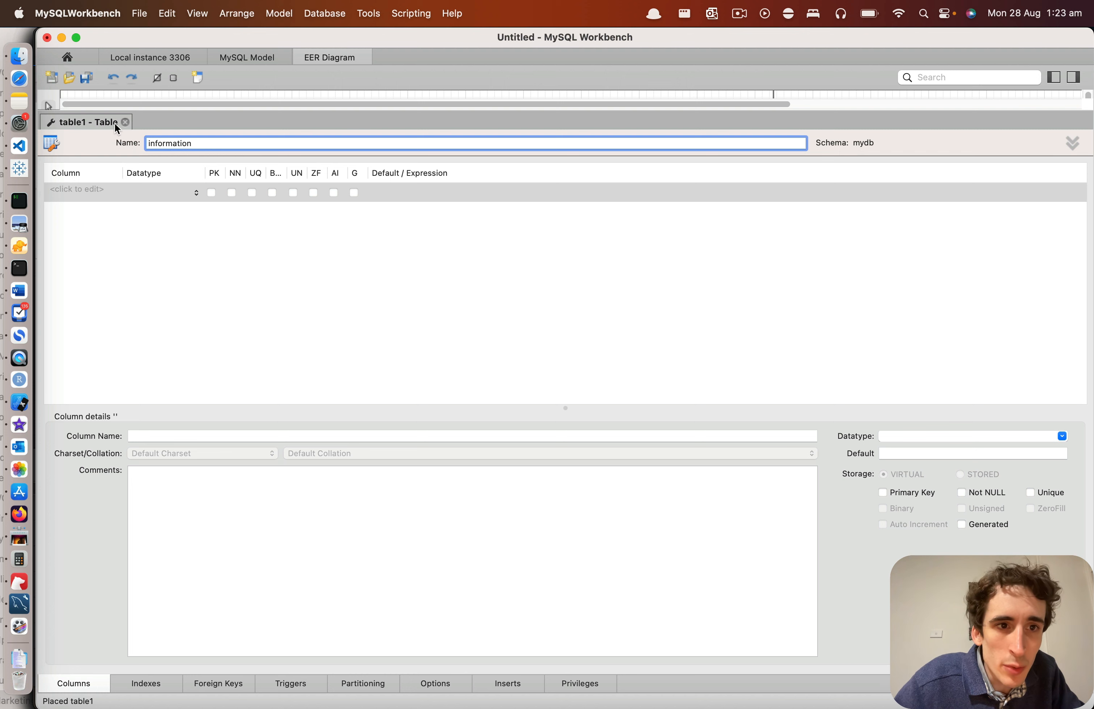
key(super+Left)
text(user_)
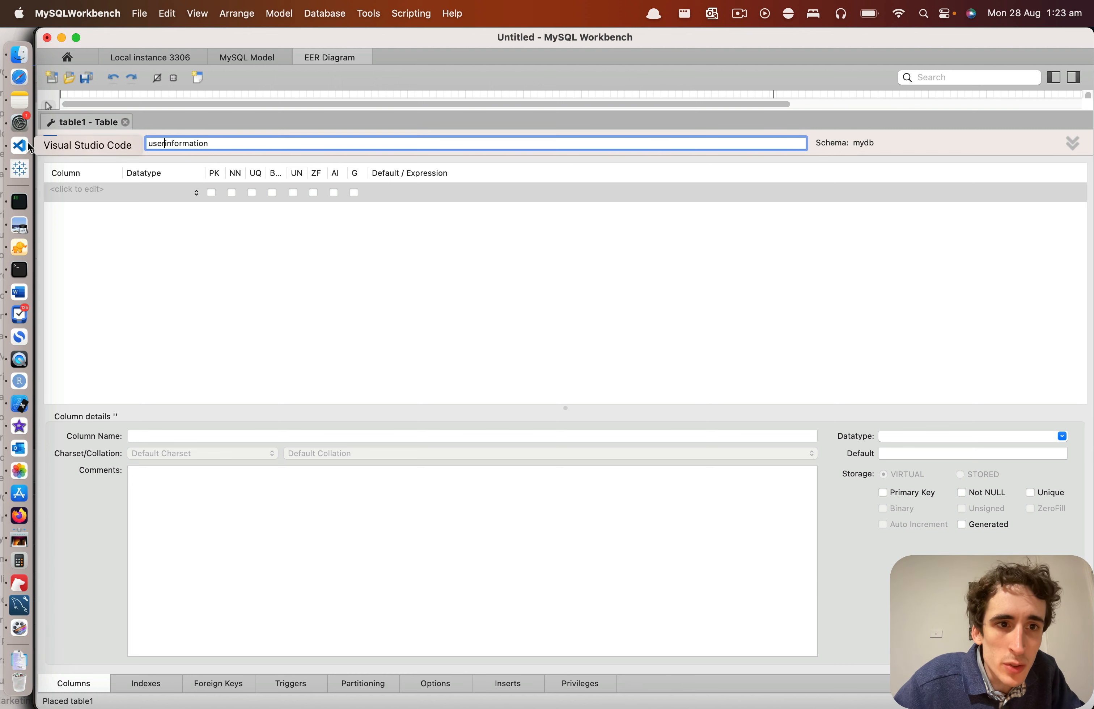
key(Return)
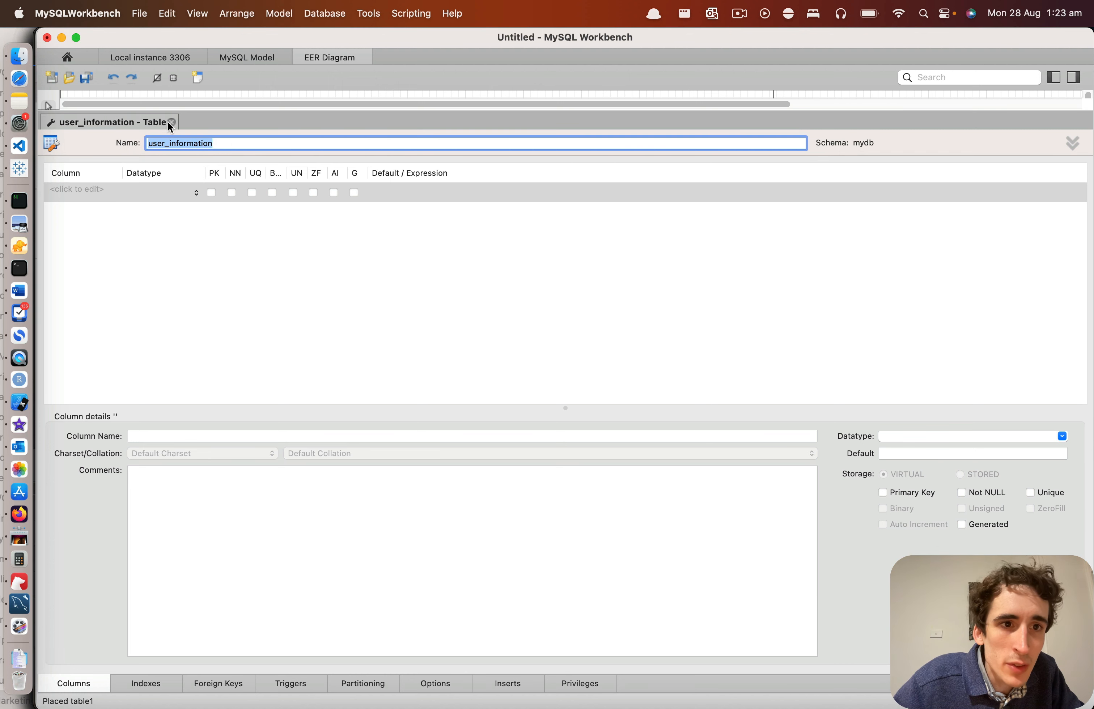
click(171, 122)
click(383, 196)
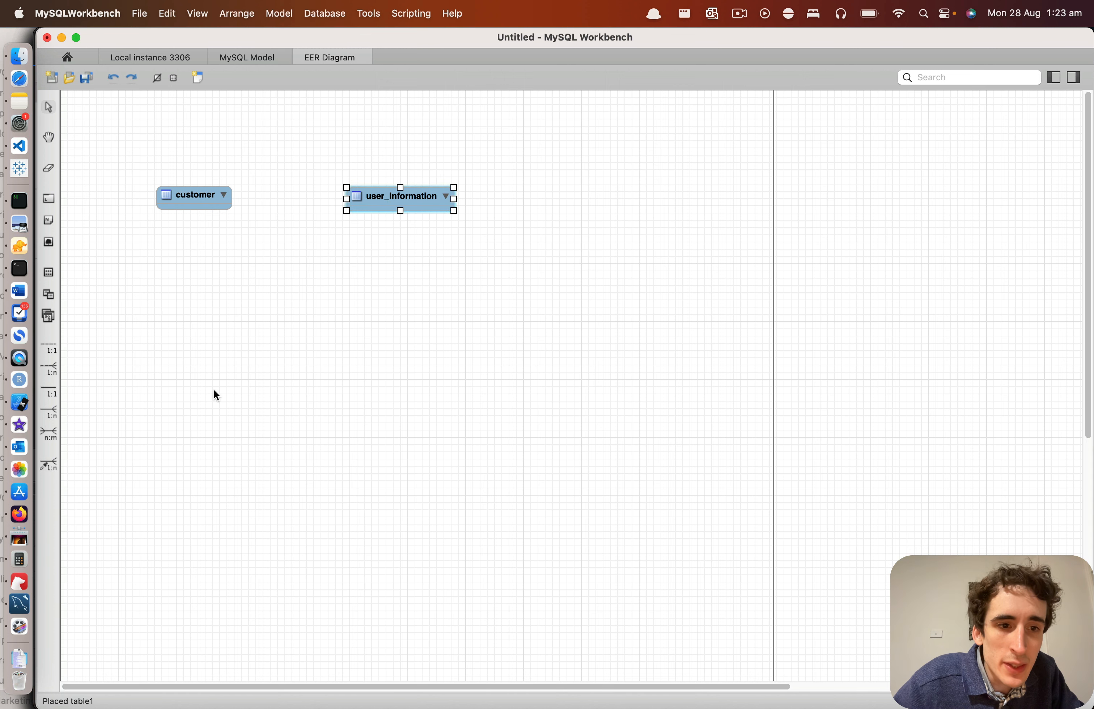
Step: Add a NOT NULL INT column named information_id to the user_information table
click(364, 200)
double_click(364, 199)
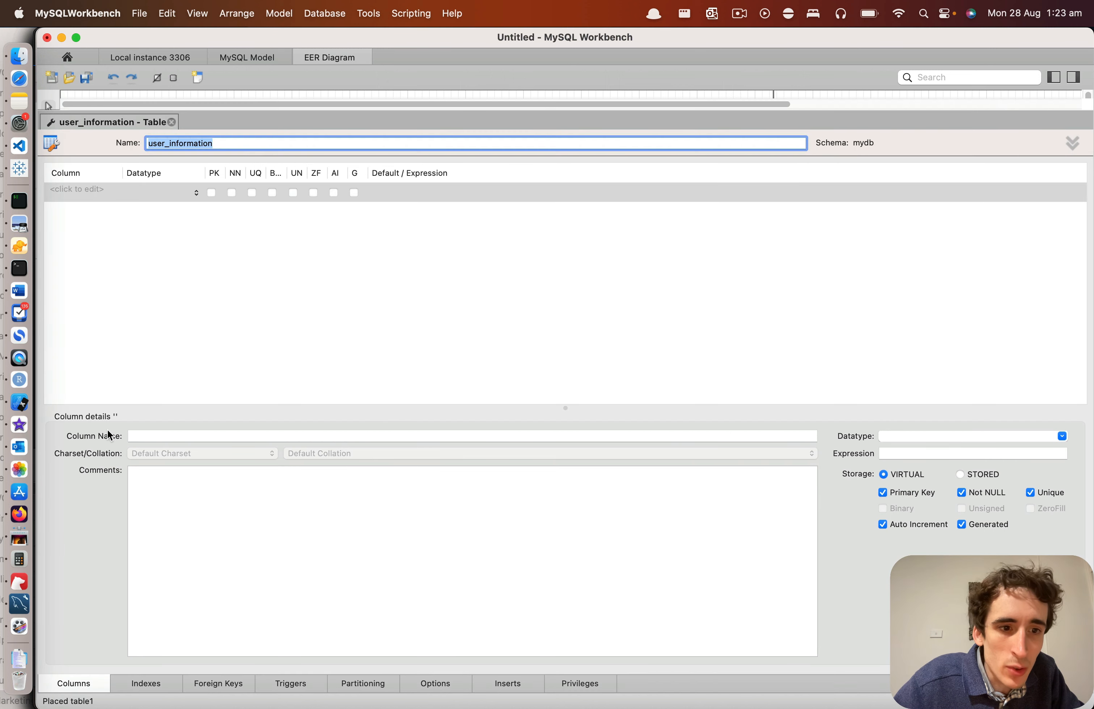
double_click(71, 190)
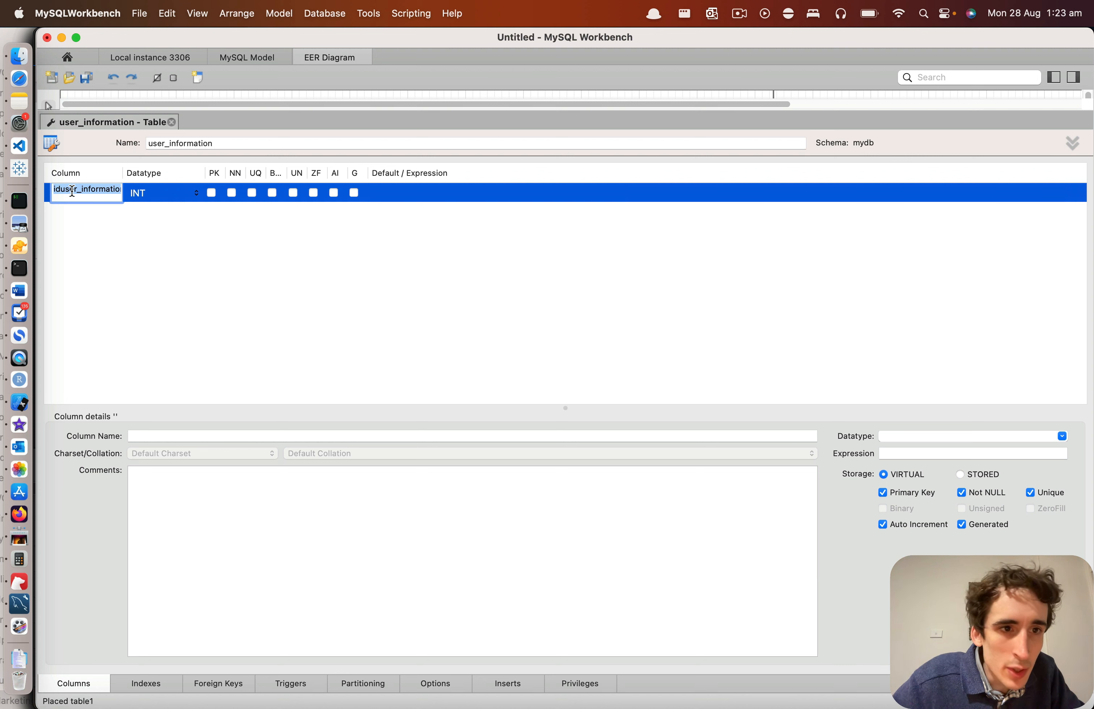
click(210, 192)
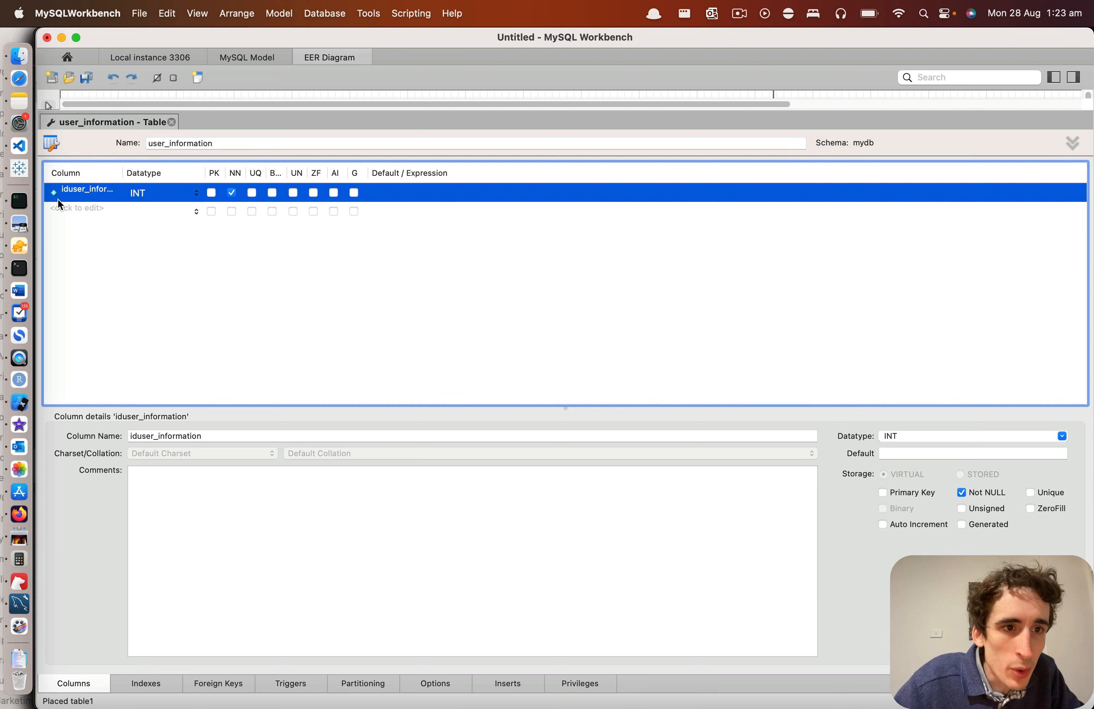
double_click(85, 190)
key(Right)
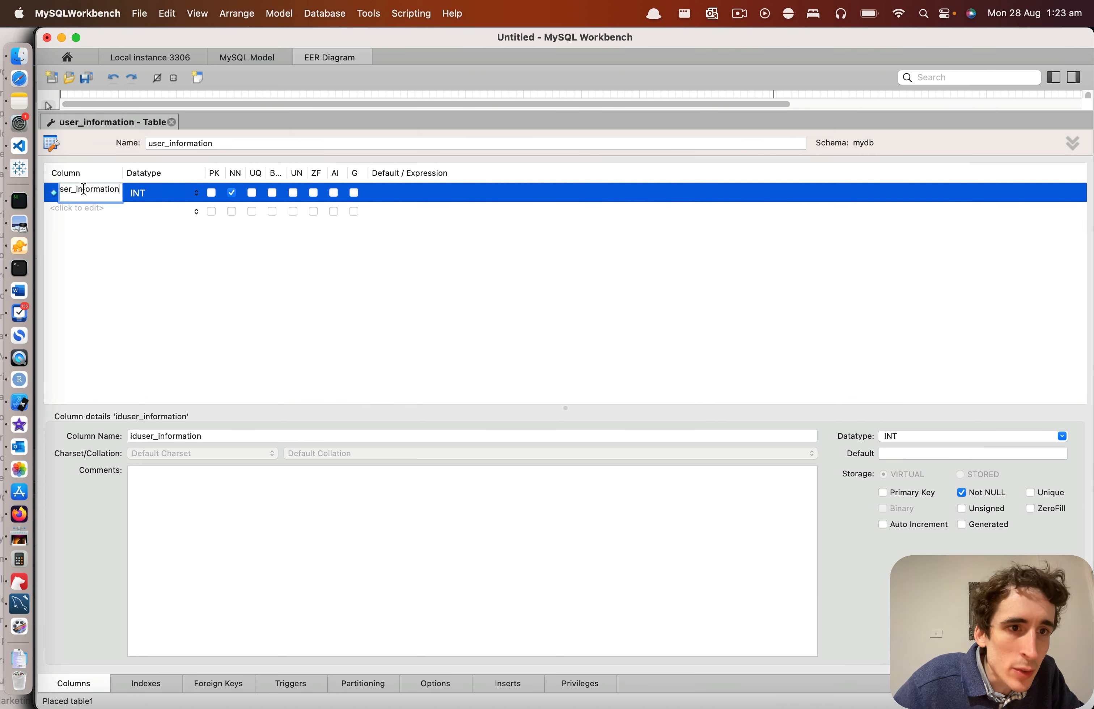
drag(76, 188, 4, 182)
key(BackSpace)
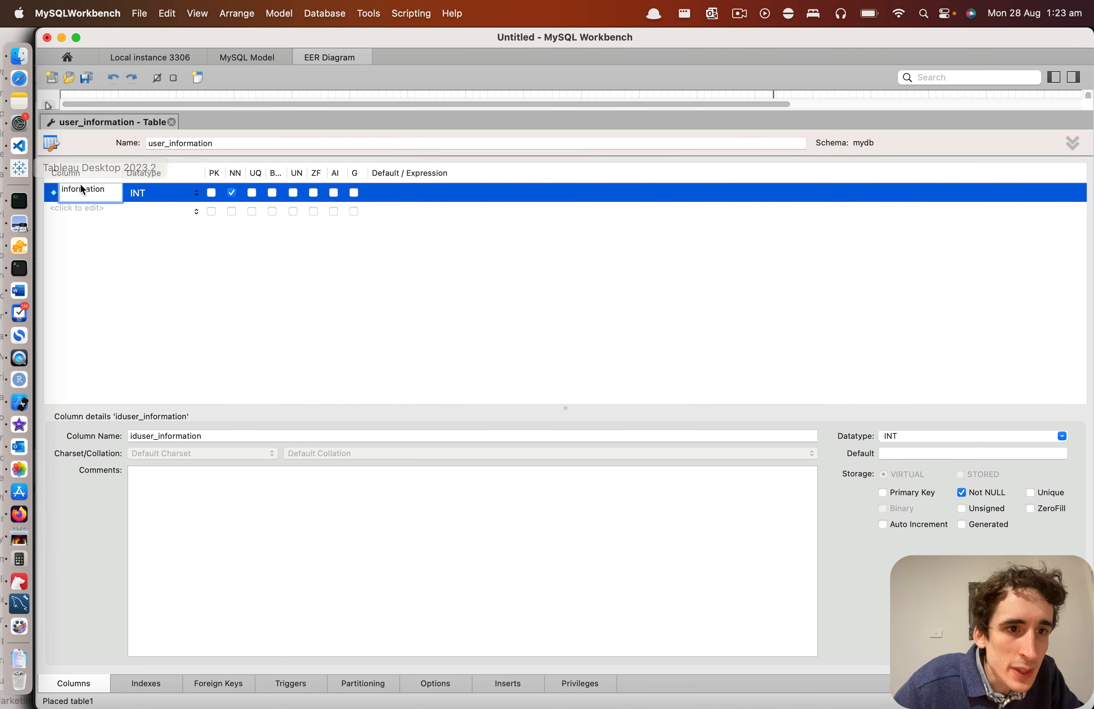
text(_id)
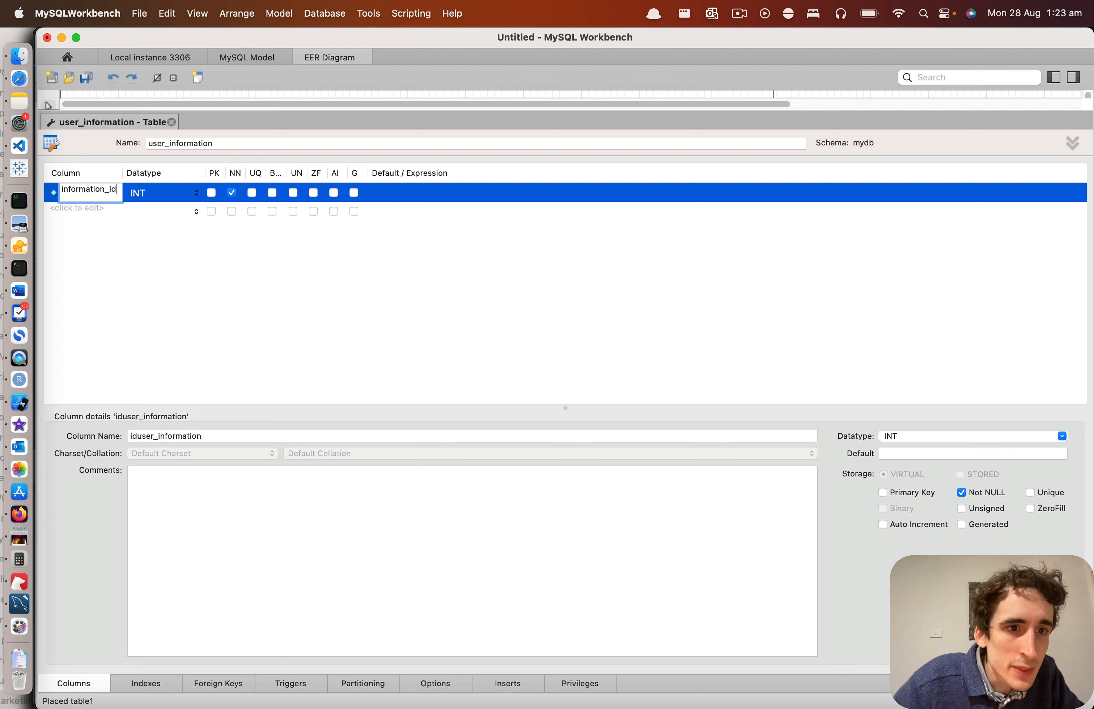
key(Return)
Step: Make the information_id column the primary key, unsigned and auto-incrementing
click(211, 192)
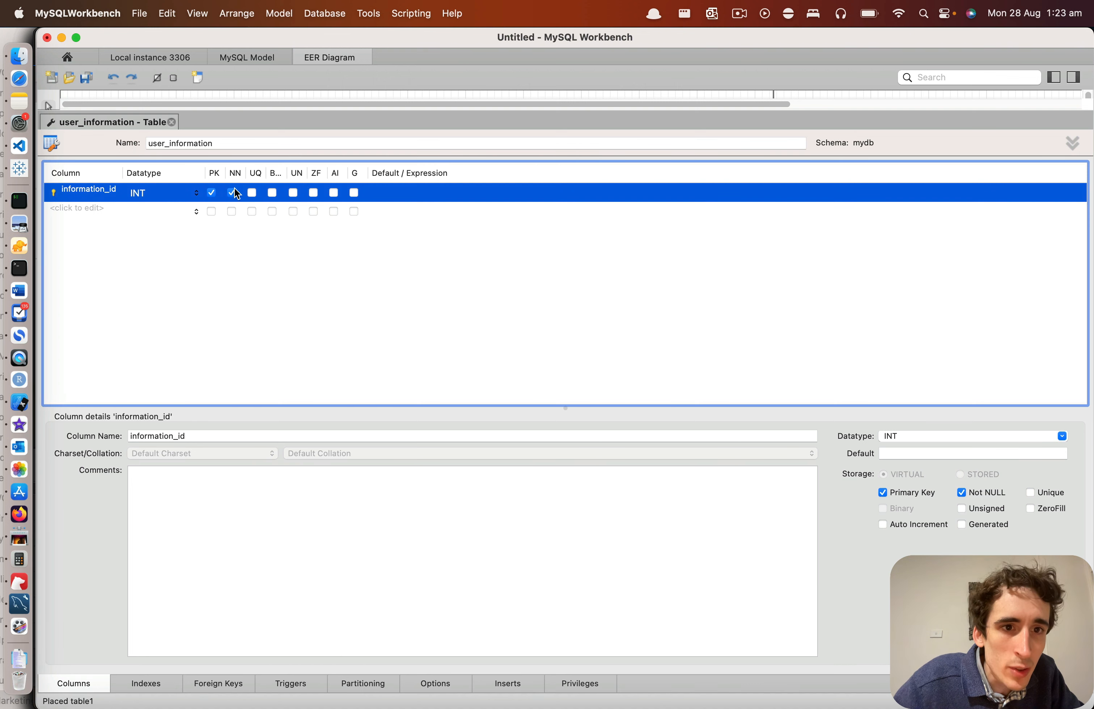
click(883, 494)
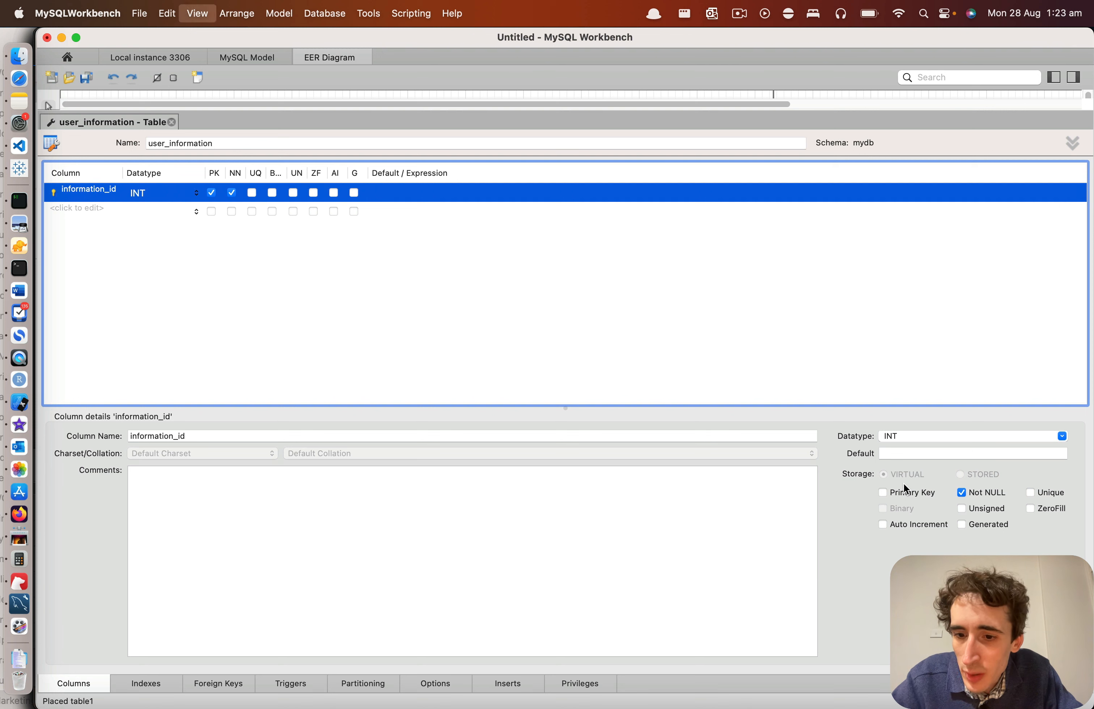
click(883, 493)
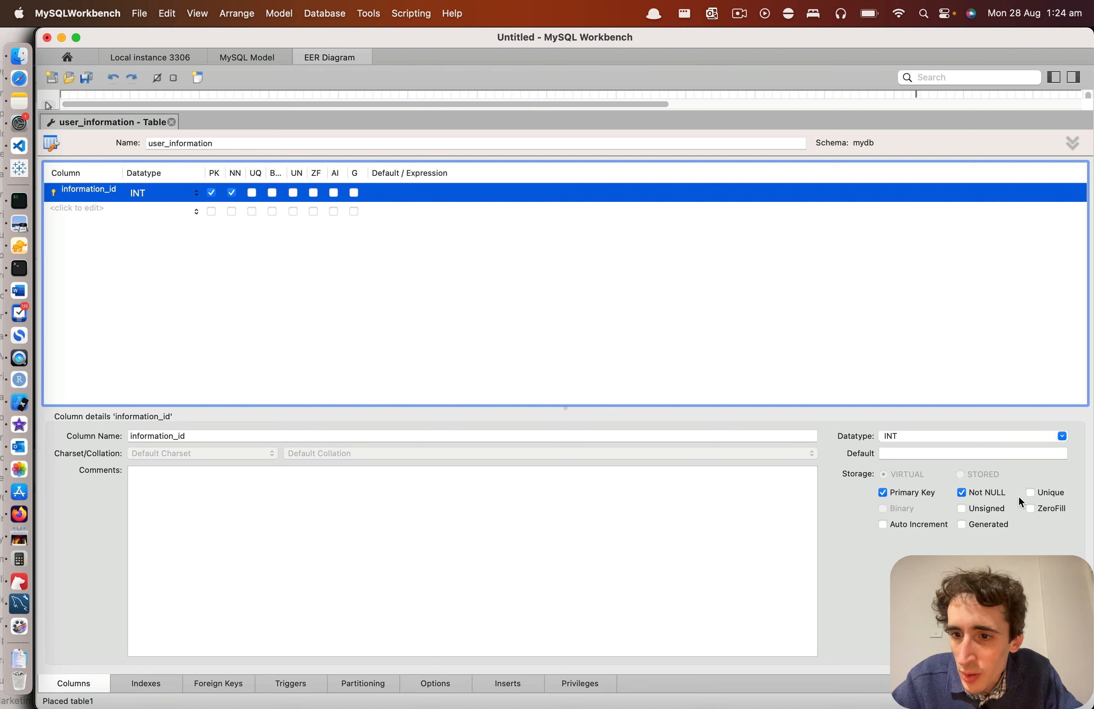
click(967, 510)
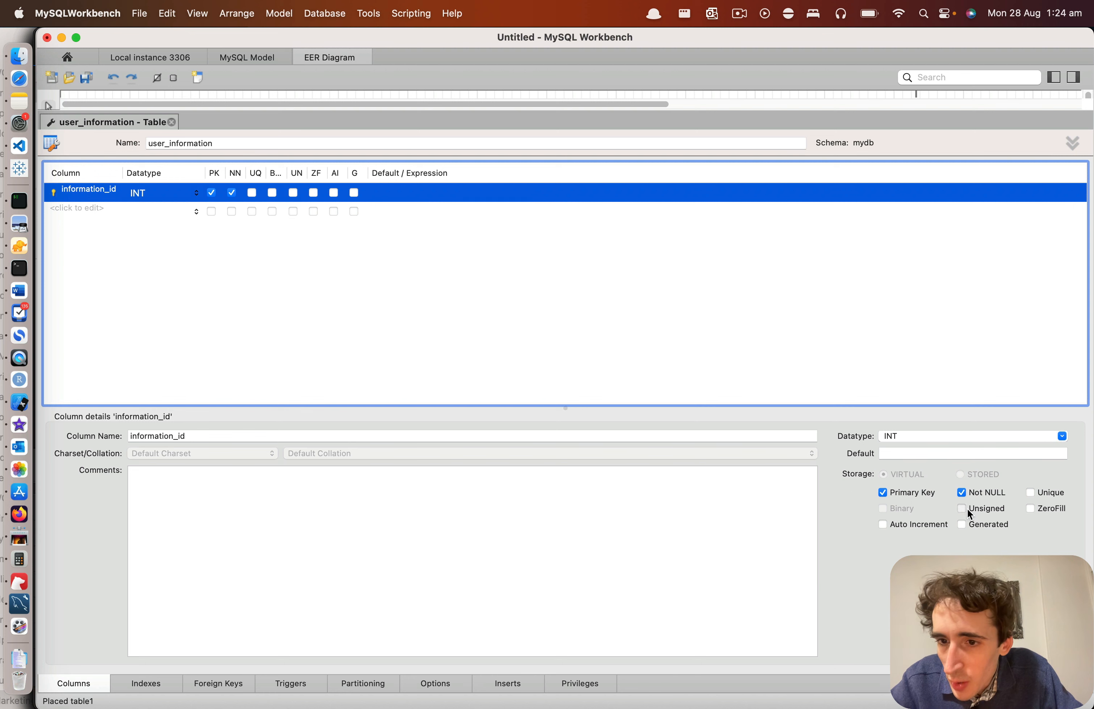
click(896, 524)
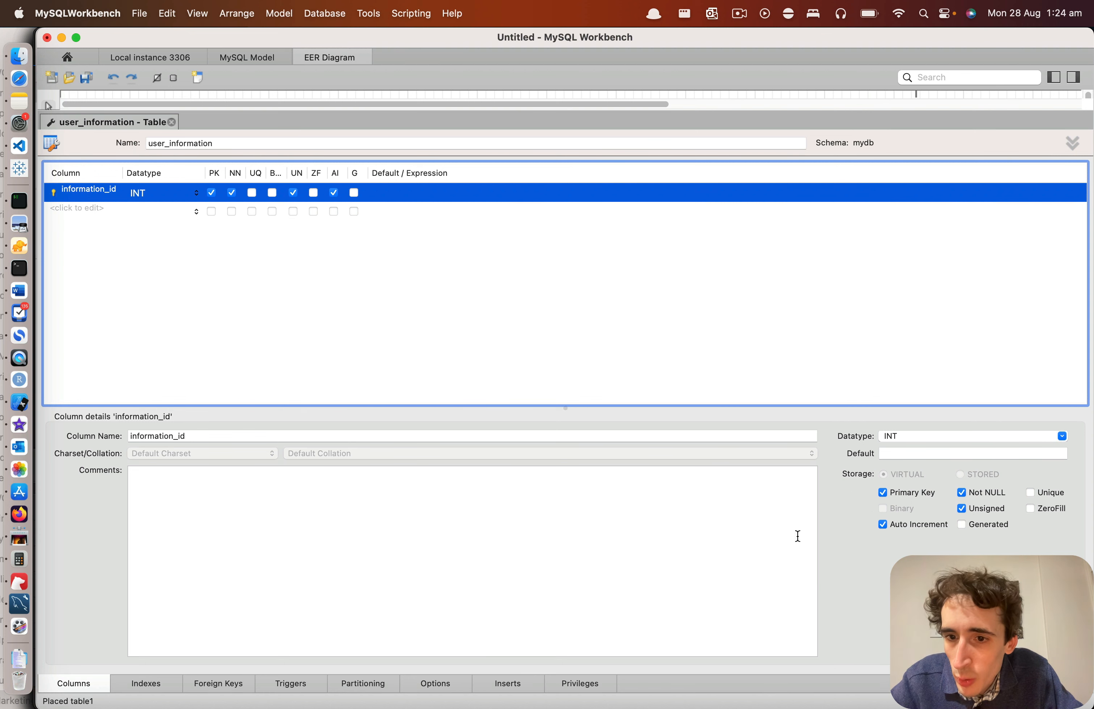
Step: Close the user_information editor, open the customer table and add an INT column named user_id
click(172, 122)
double_click(205, 213)
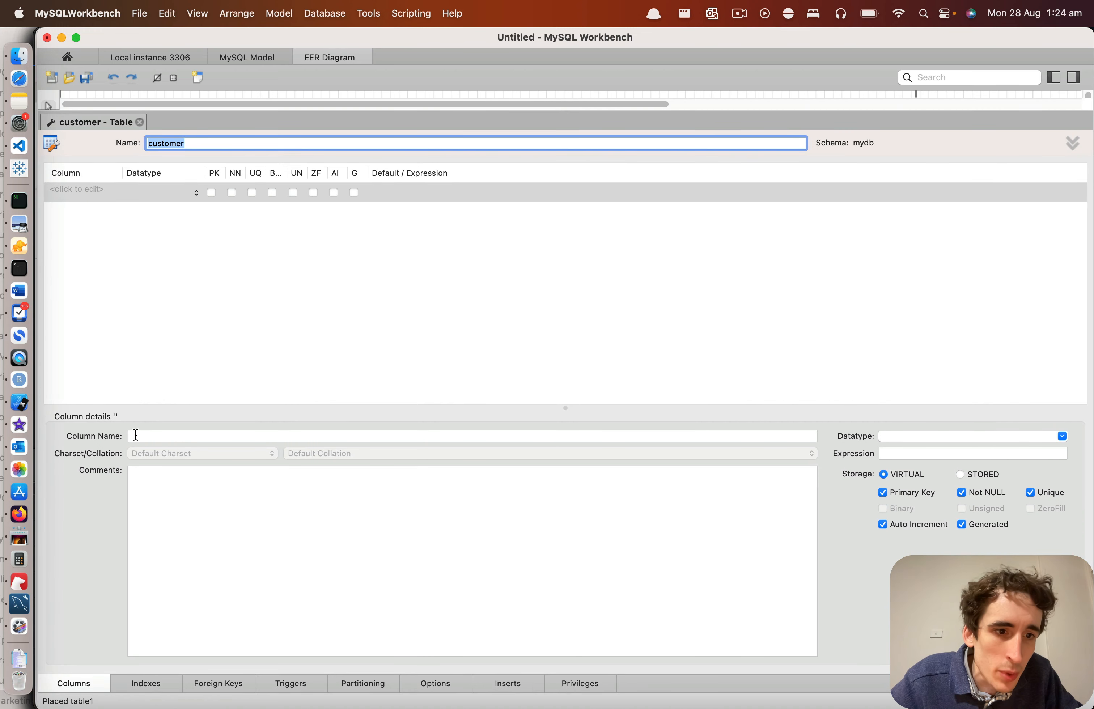
click(70, 192)
double_click(70, 192)
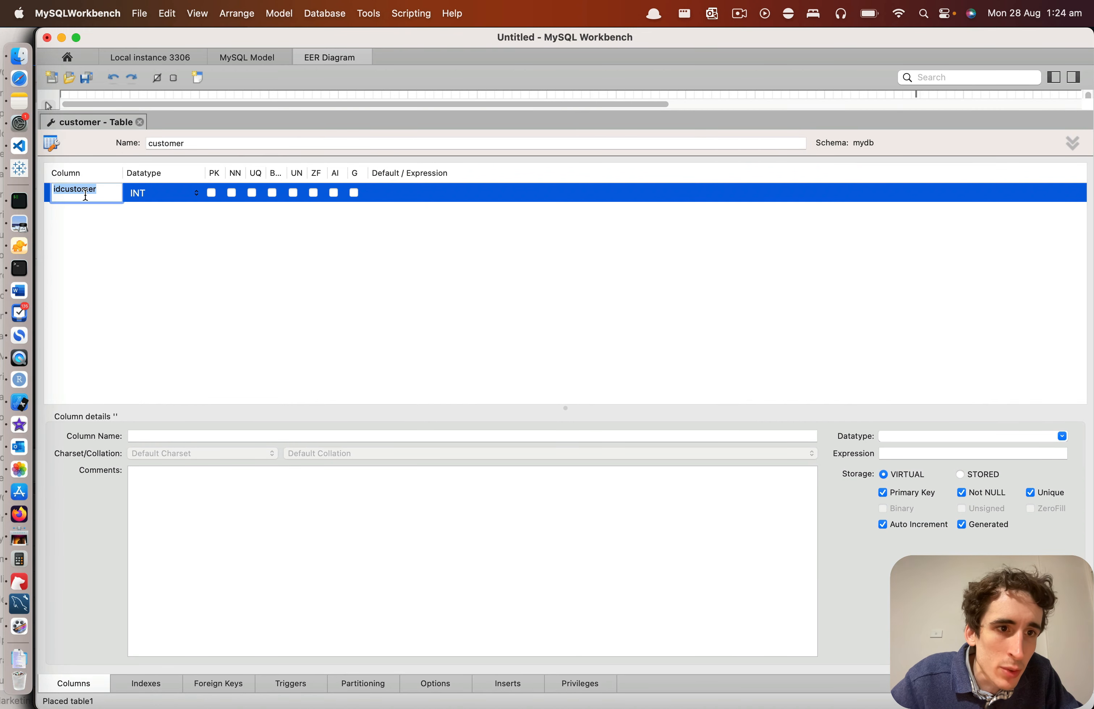
click(105, 190)
double_click(112, 191)
text(user_id)
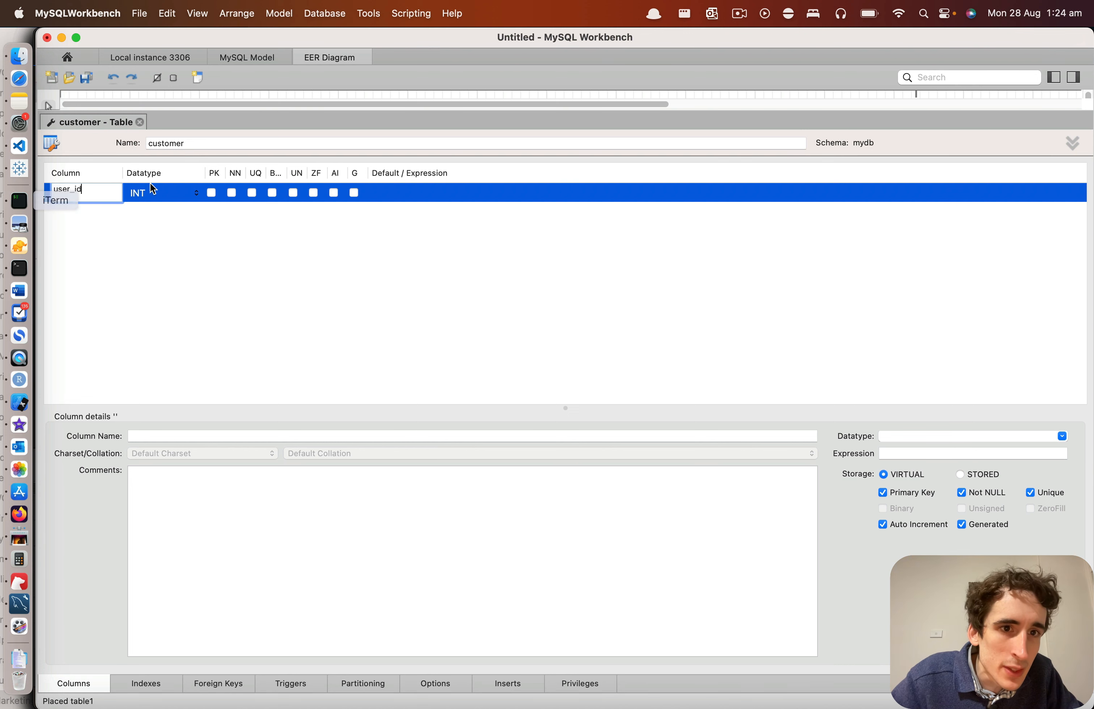
key(Return)
Step: Add a VARCHAR(45) column named first_name below user_id in the customer table
double_click(67, 213)
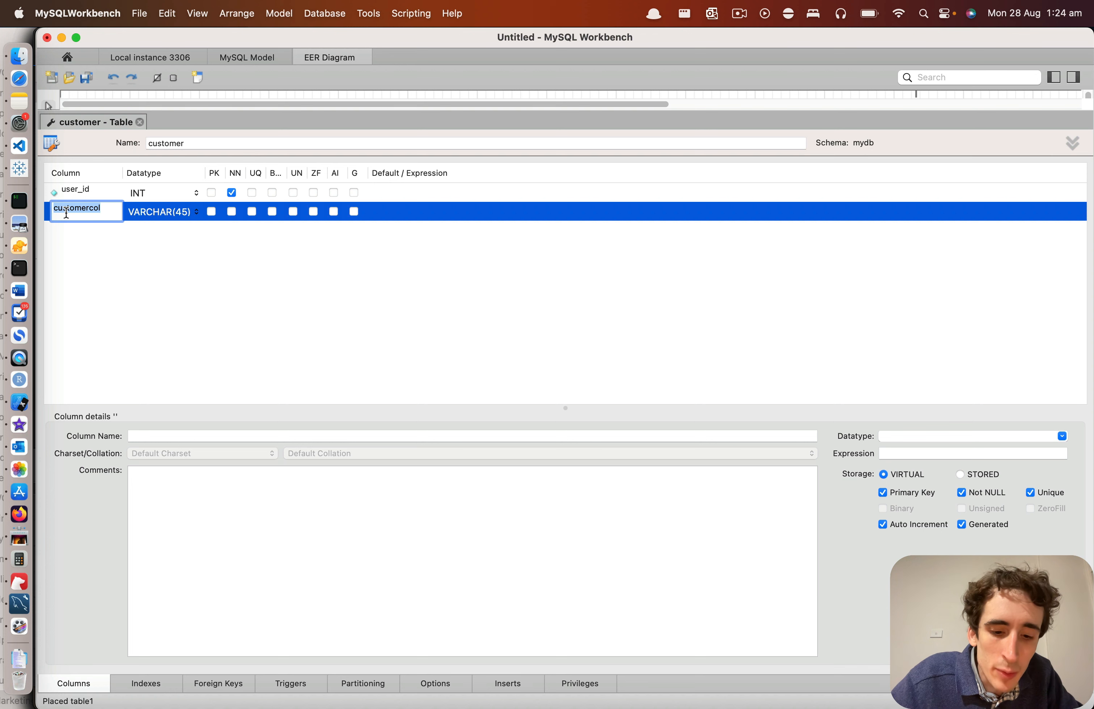
text(name)
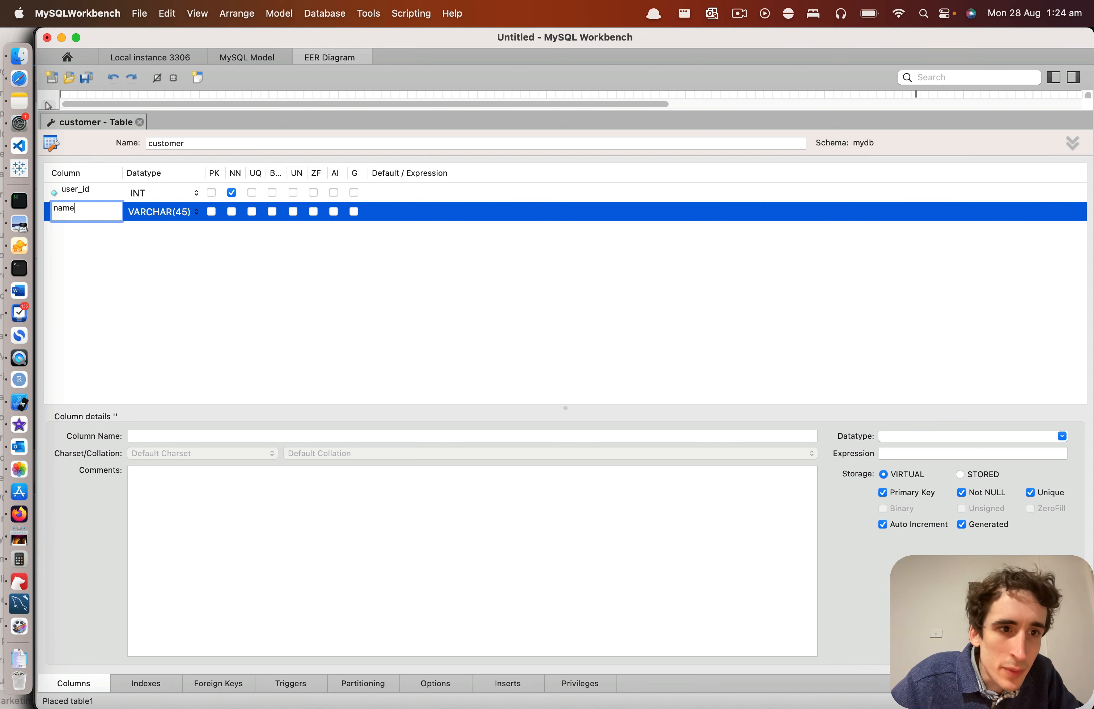
click(74, 227)
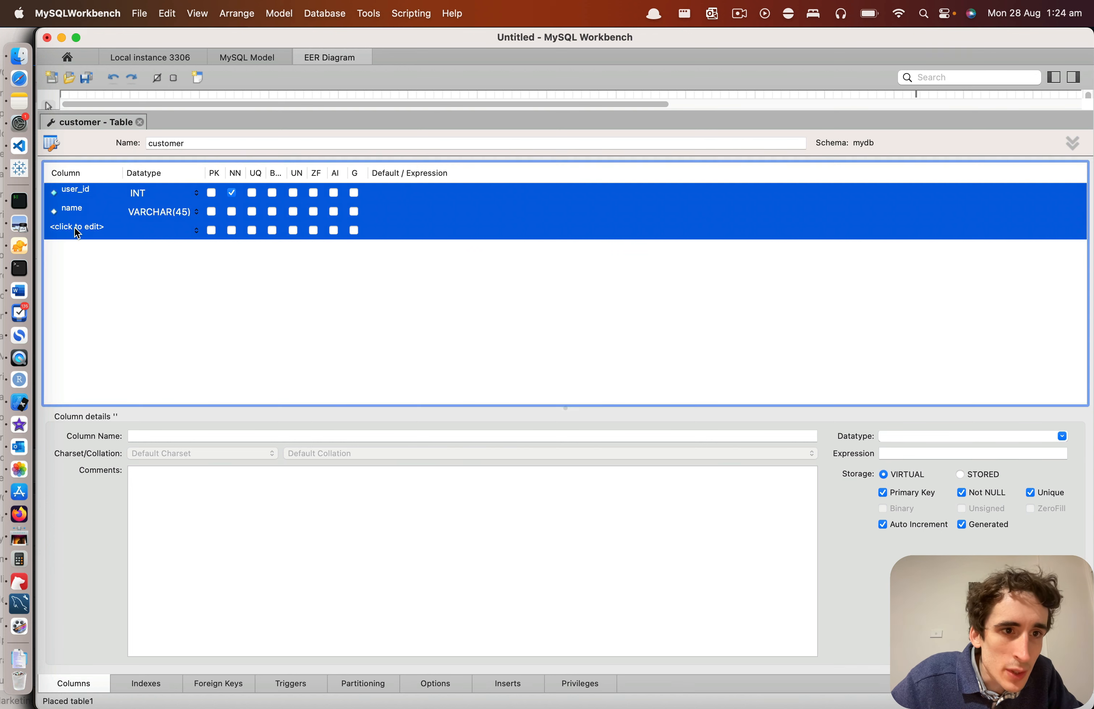
double_click(76, 203)
text(first_)
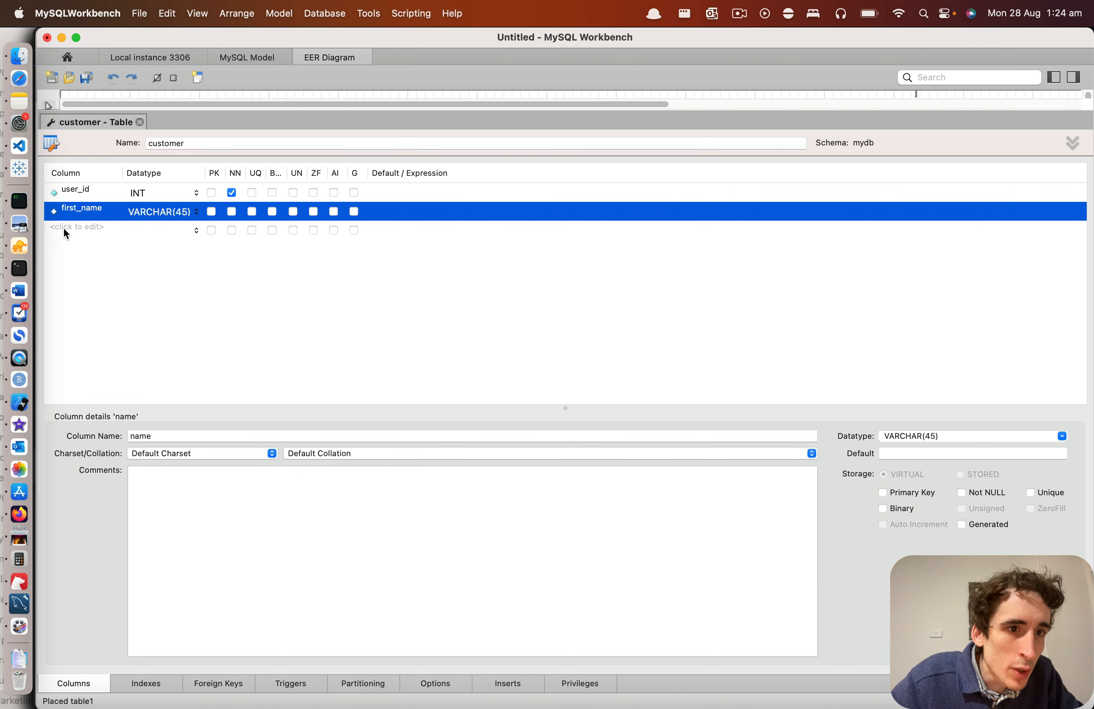
Step: Add a VARCHAR(45) column named last_name below first_name in the customer table
click(63, 227)
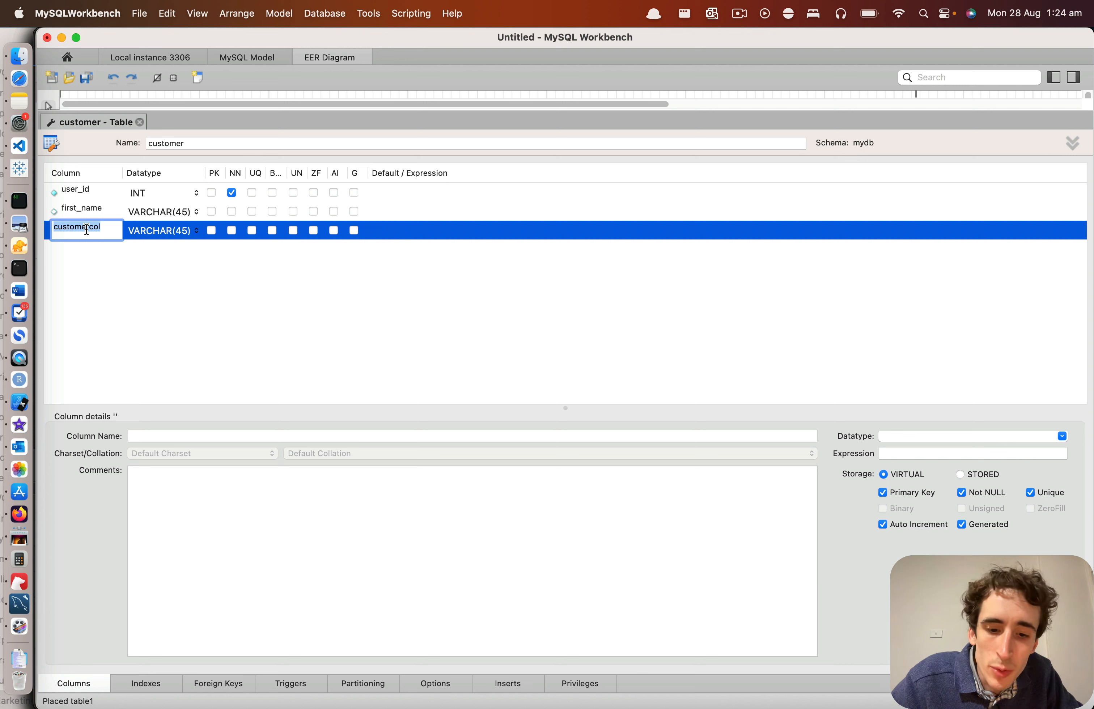
key(BackSpace)
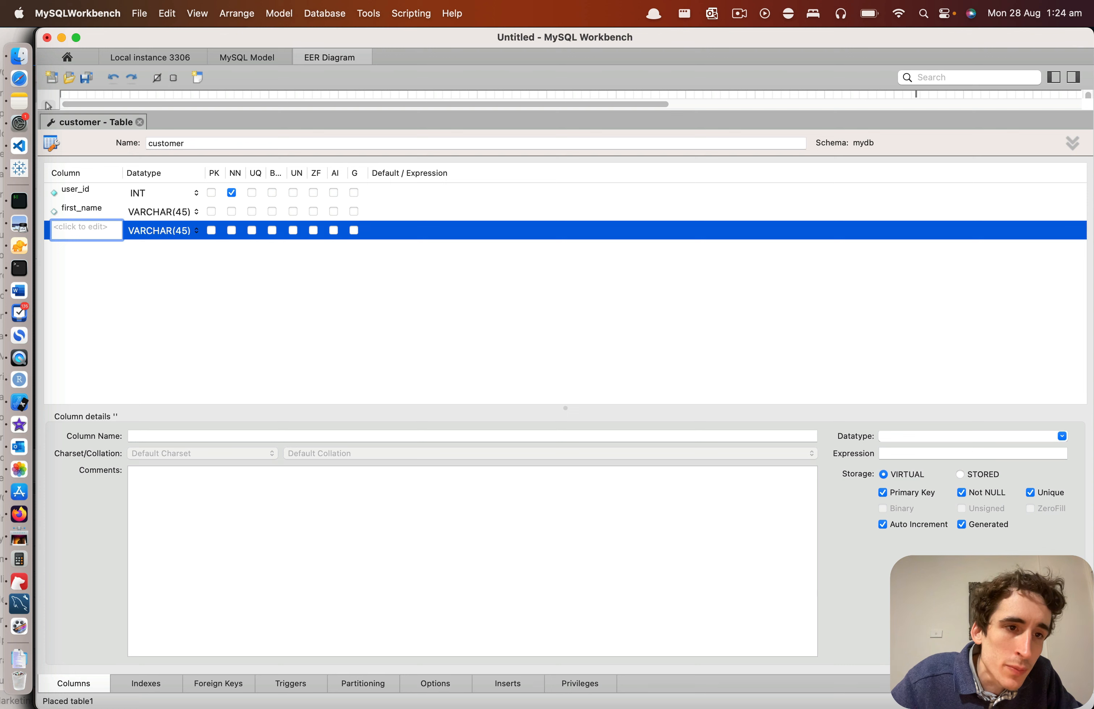
text(m=)
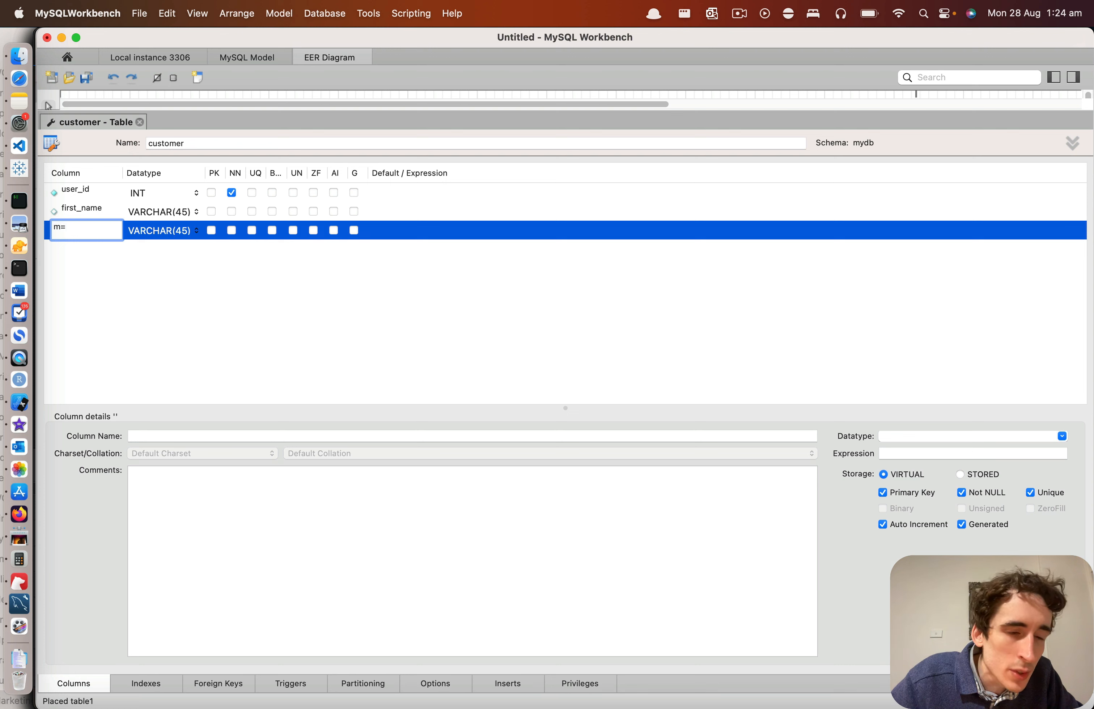
key(BackSpace)
text(la)
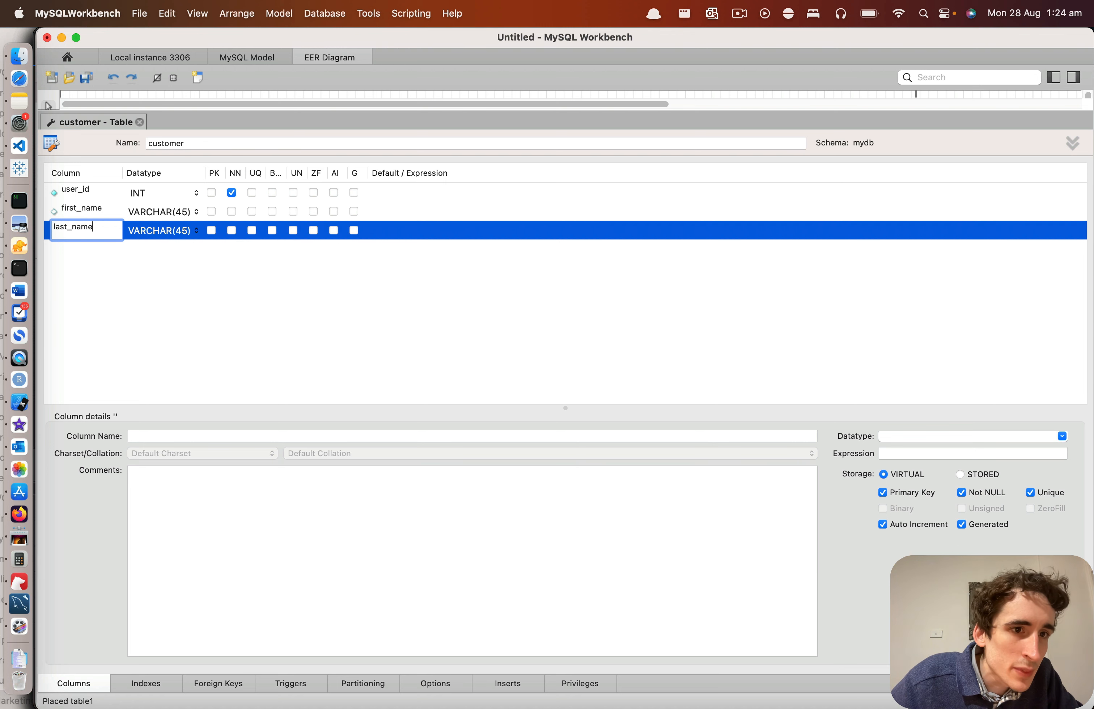
text(st_name)
key(Return)
Step: Add a VARCHAR(45) column named country as the fourth column of the customer table
click(66, 249)
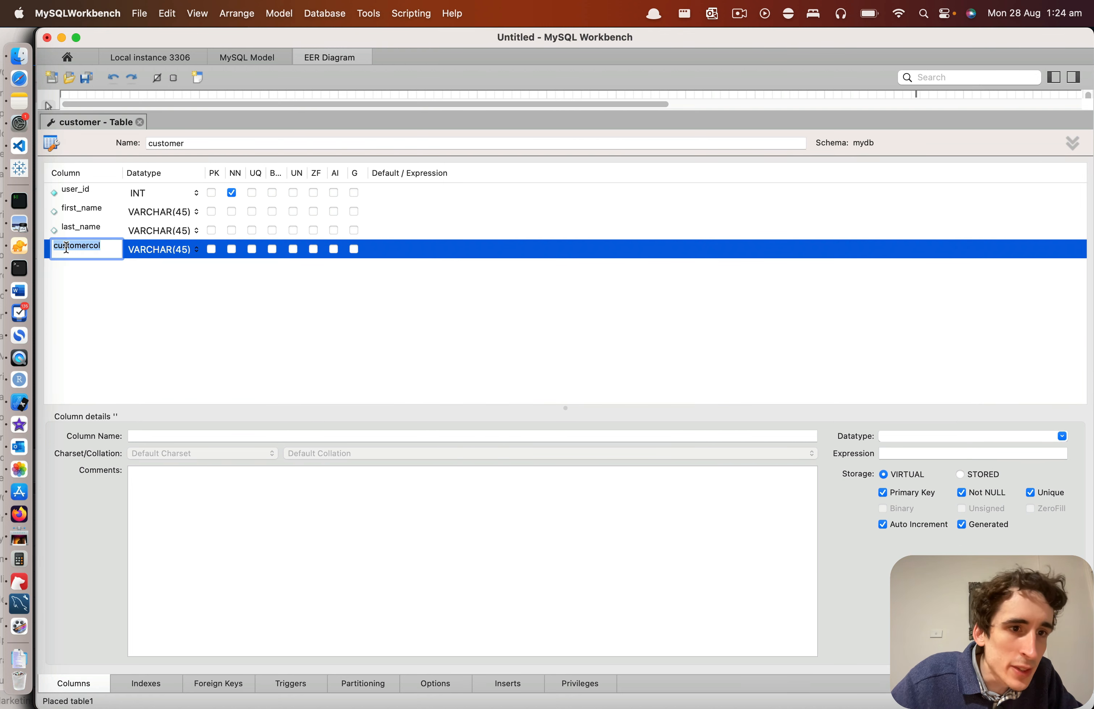
text(countr)
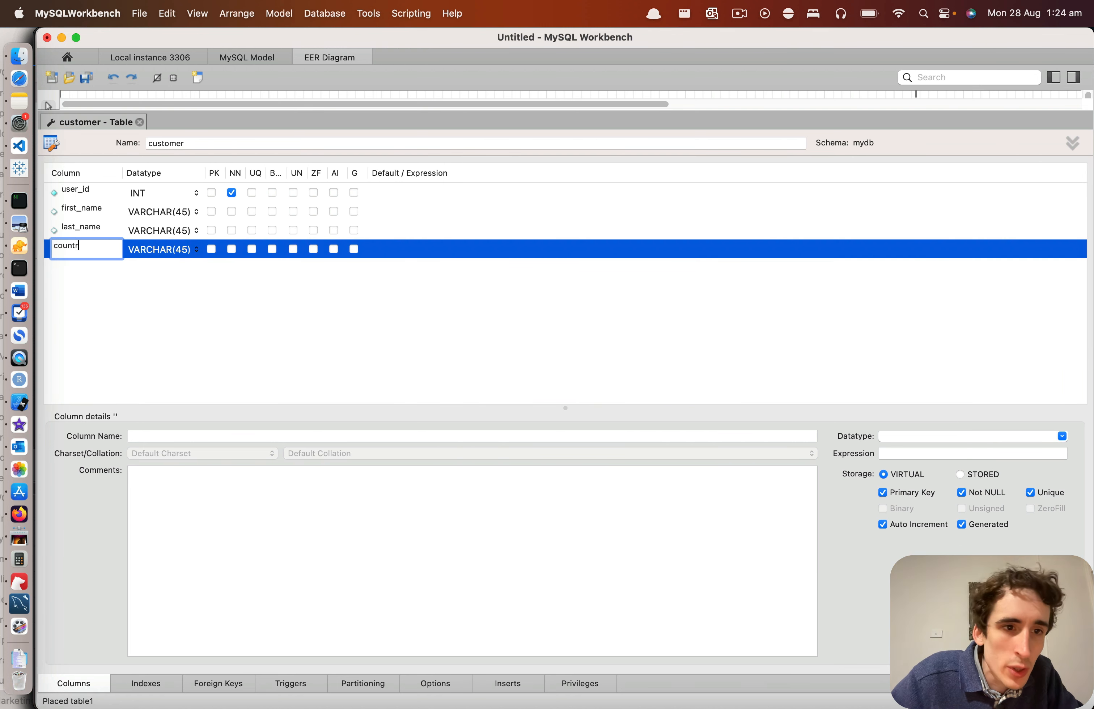
text(y)
key(Return)
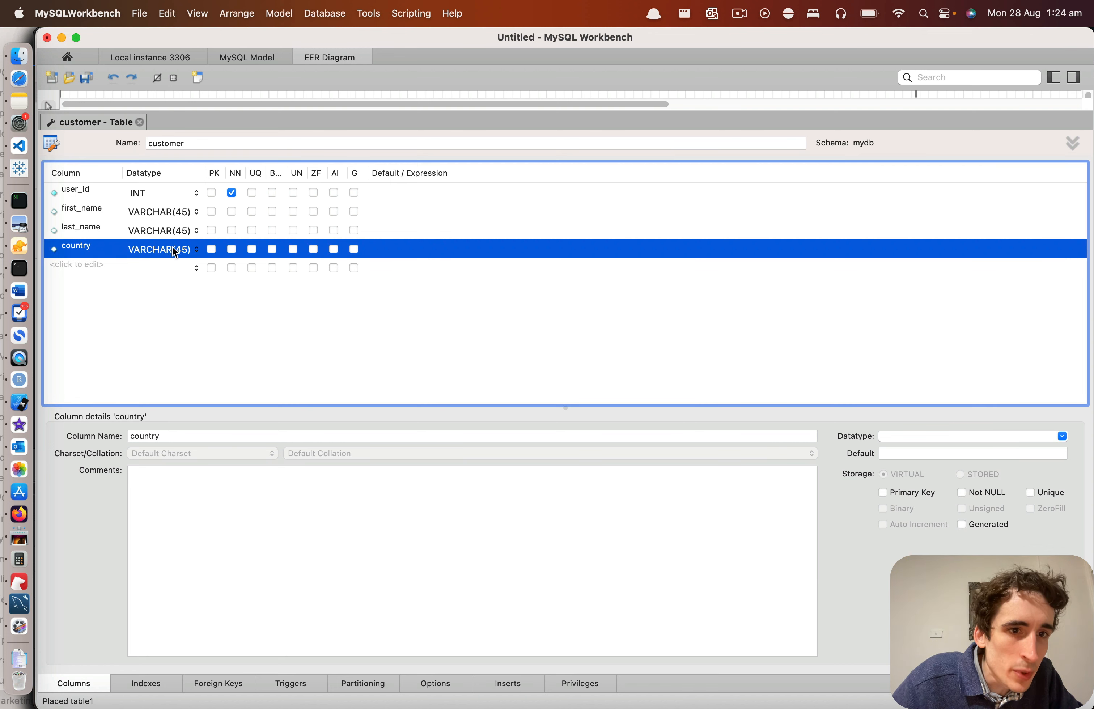
Step: Set the datatype of both the last_name and first_name columns to VARCHAR(40)
click(144, 230)
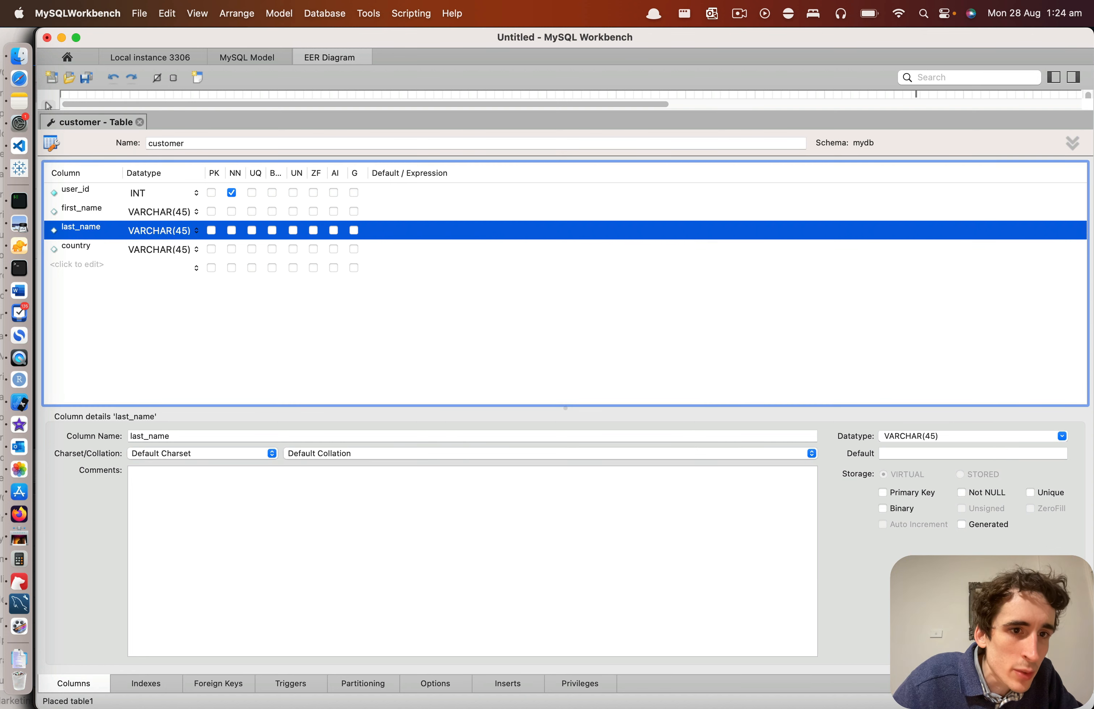
click(191, 232)
key(Left)
key(BackSpace)
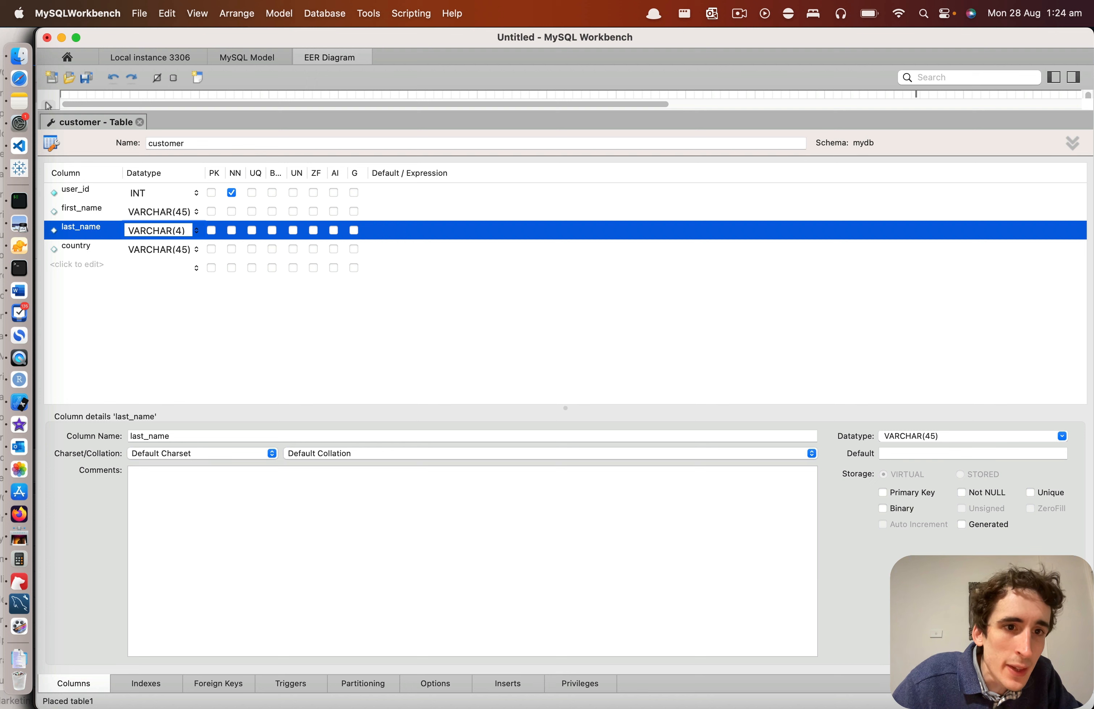
text(0)
click(183, 212)
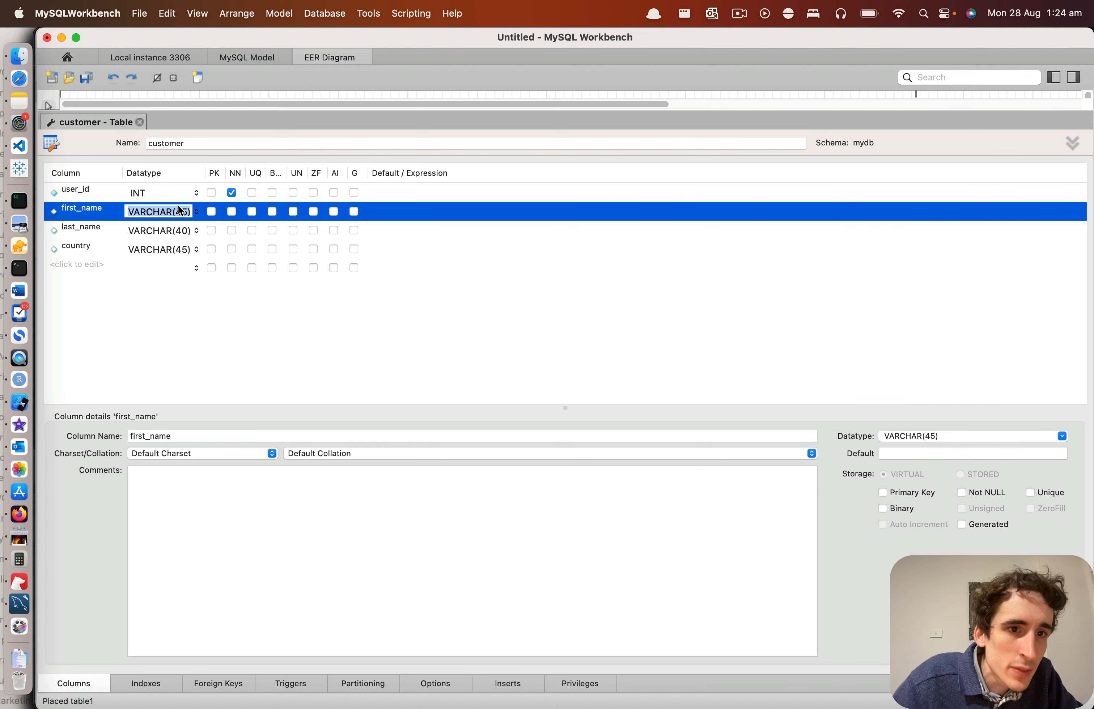
key(BackSpace)
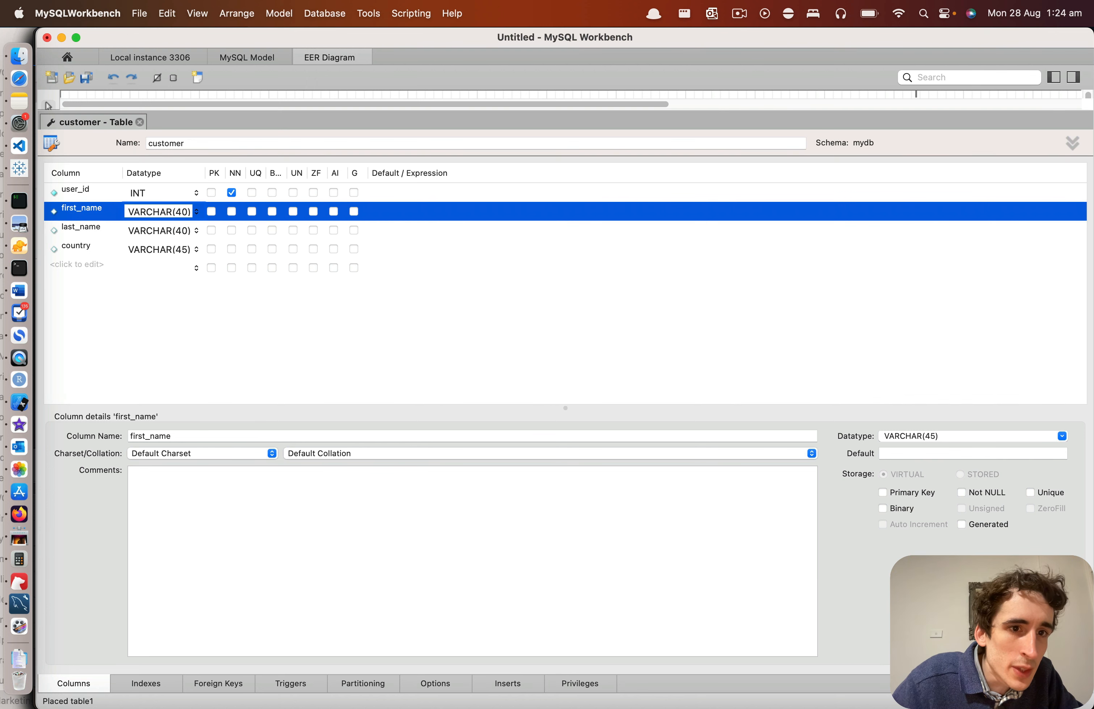
key(Return)
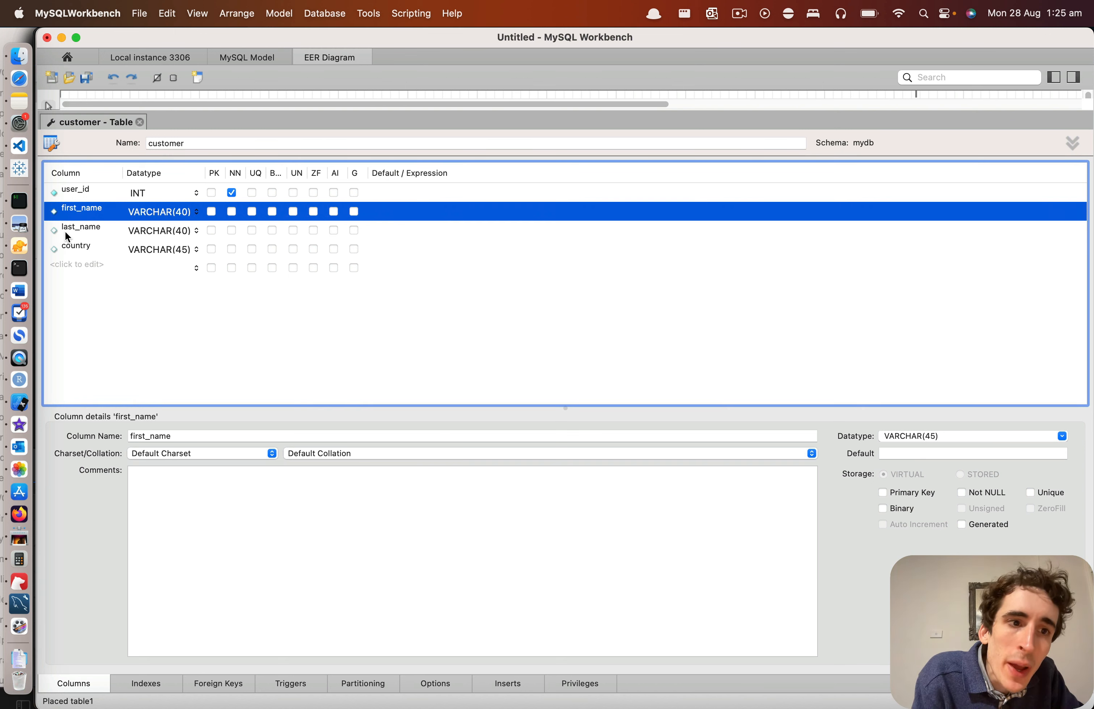
double_click(81, 209)
key(BackSpace)
key(BackSpace)
key(BackSpace)
key(BackSpace)
key(BackSpace)
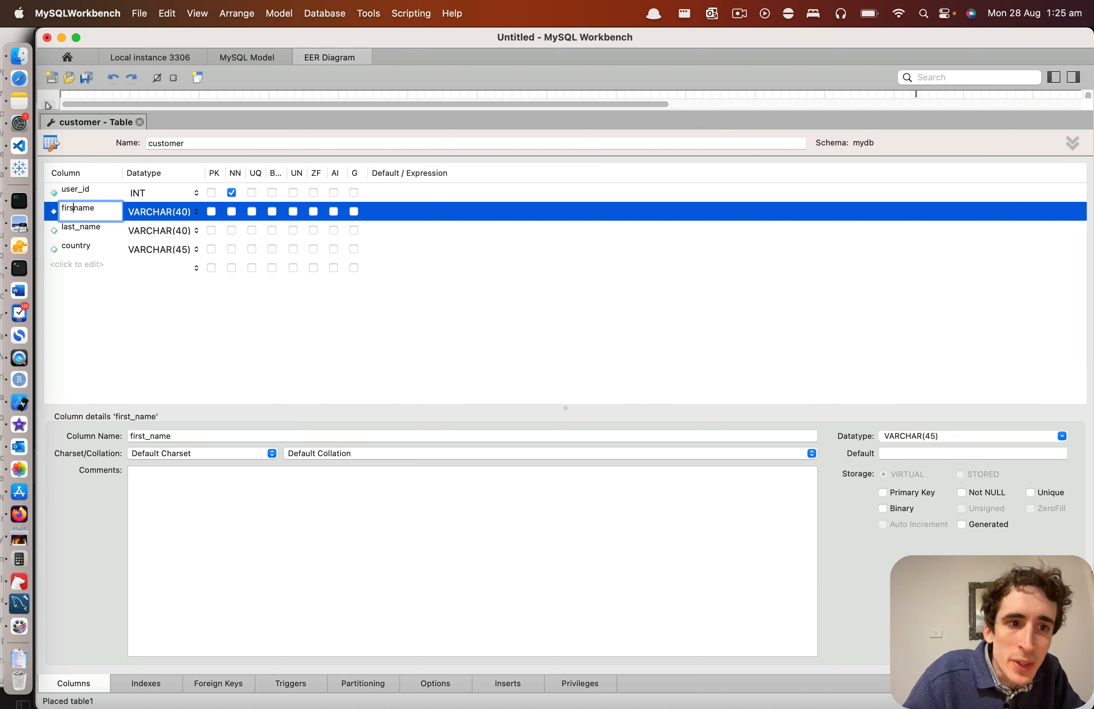
key(Escape)
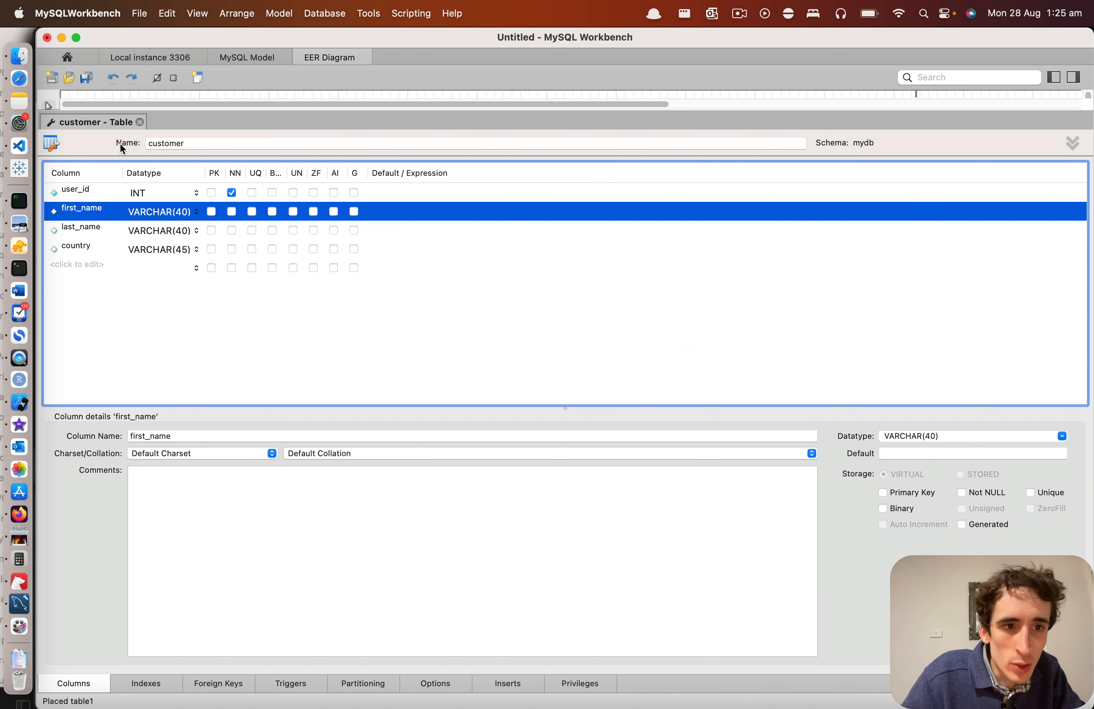
Step: Switch to Safari and search Google for 1nf
key(super+Tab)
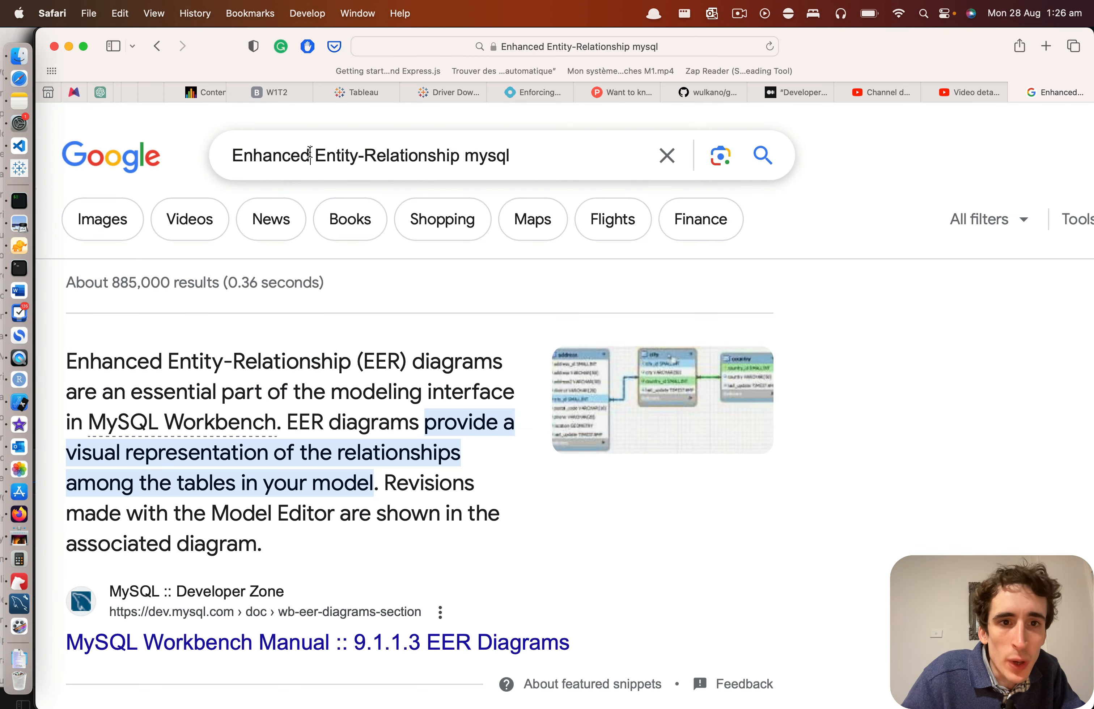
triple_click(310, 154)
text(1nd)
key(BackSpace)
text(f)
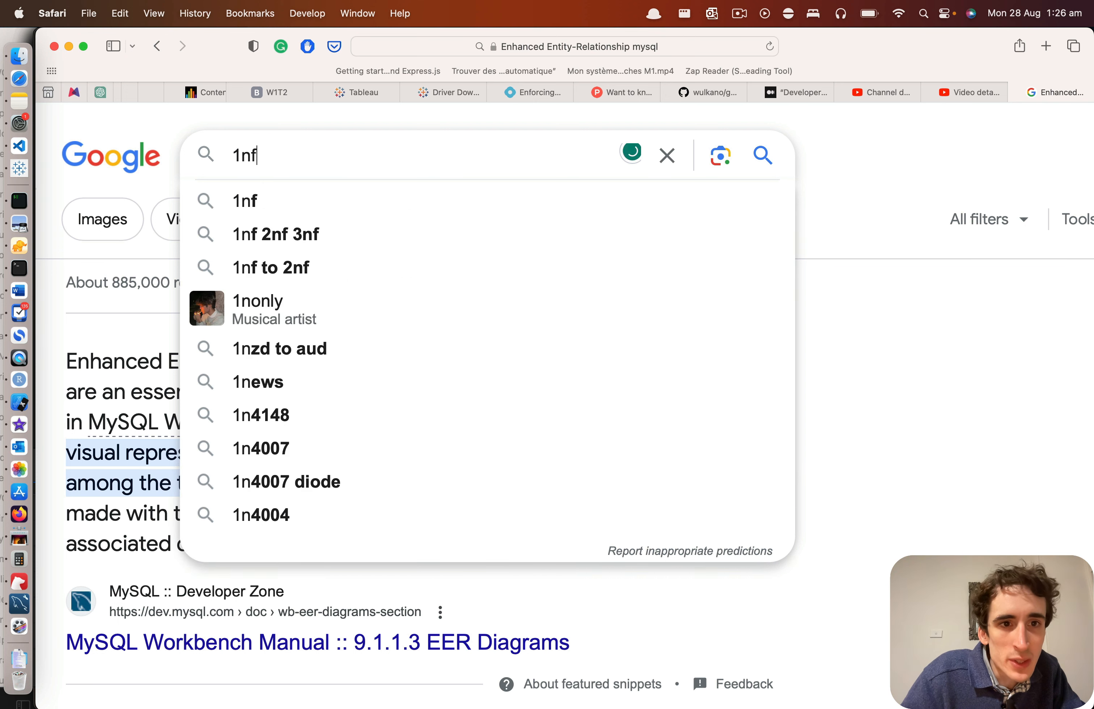
key(Return)
Step: Extend the Google search to the suggested query "1nf, 2nf, 3nf" and examine the normal forms named in it
click(305, 157)
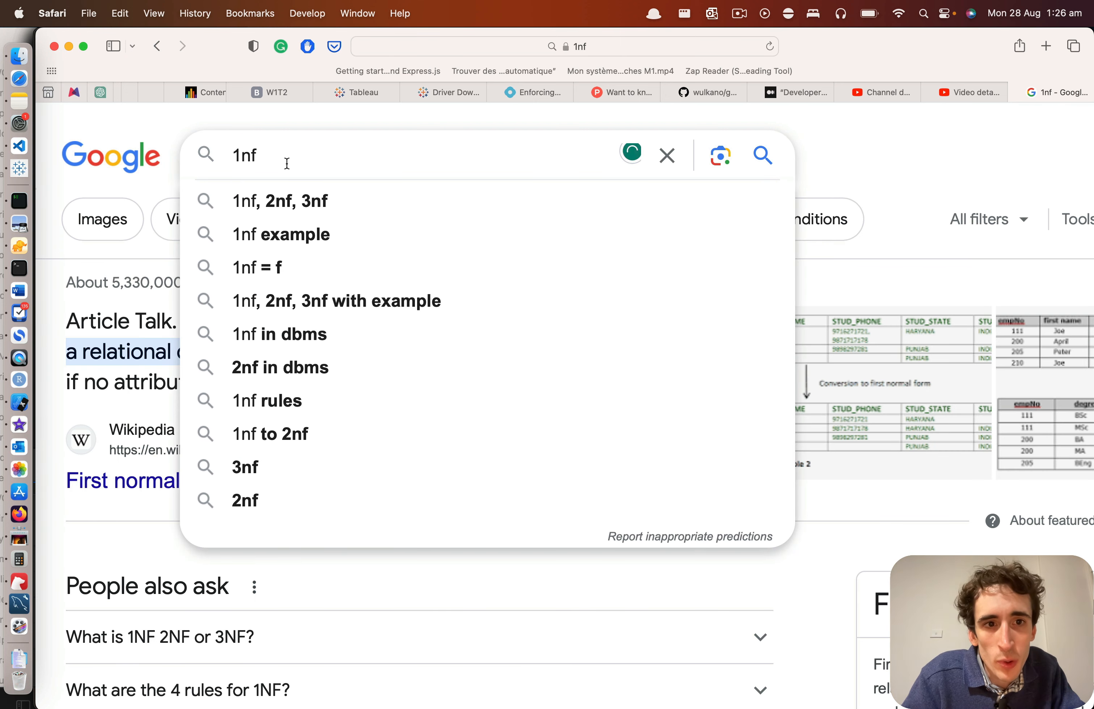
click(306, 201)
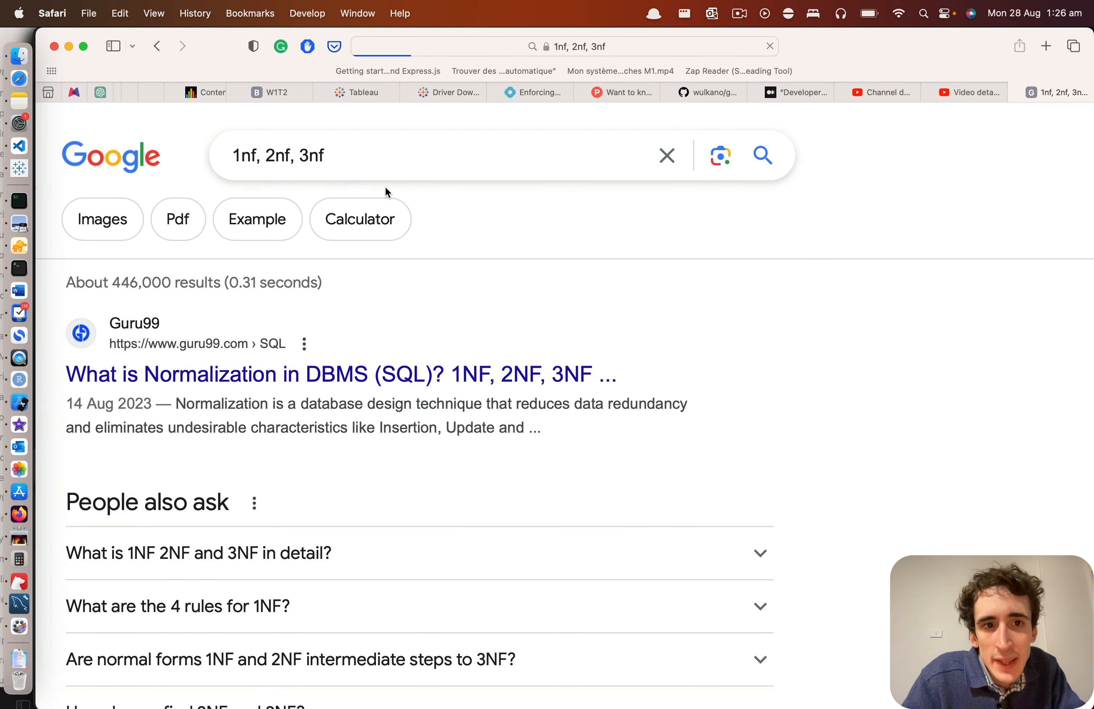
double_click(278, 158)
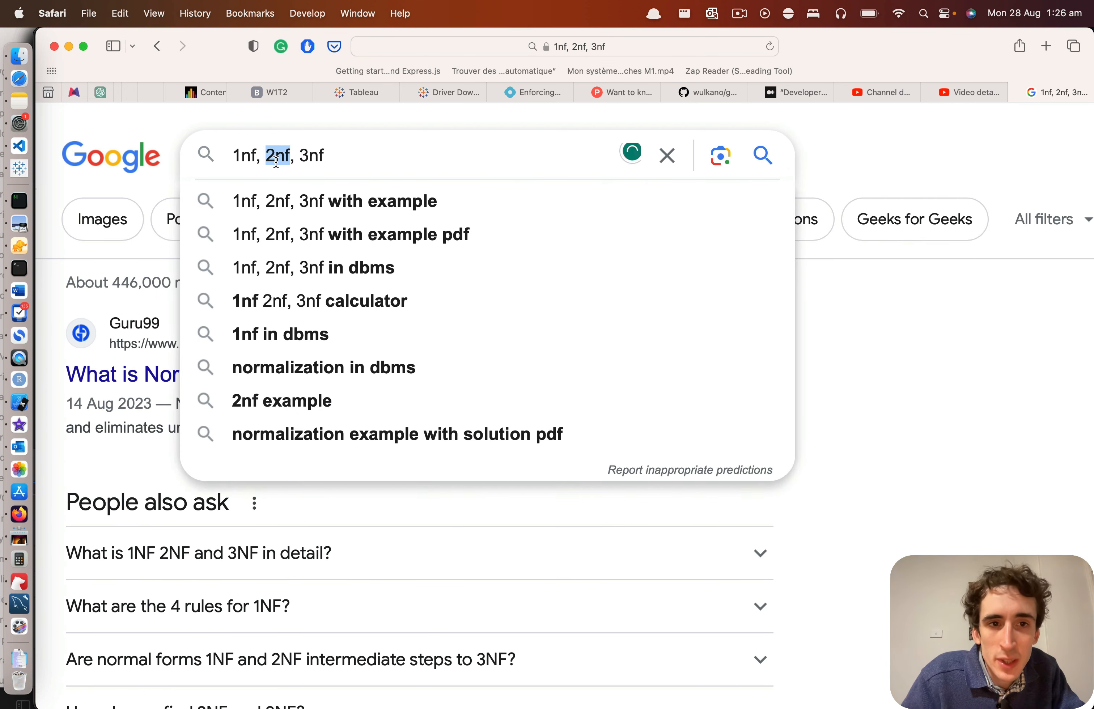
click(332, 159)
Step: Switch back to MySQL Workbench, close the customer table editor and clear the selection on the diagram
key(super+Tab)
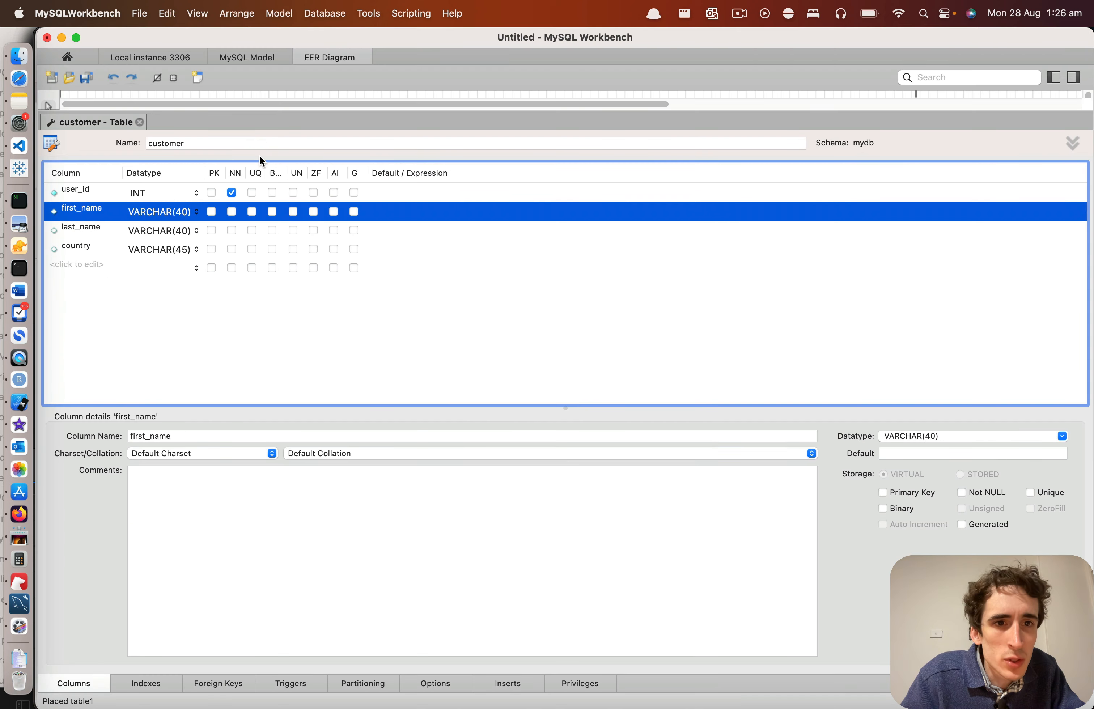
drag(254, 114, 210, 453)
click(141, 465)
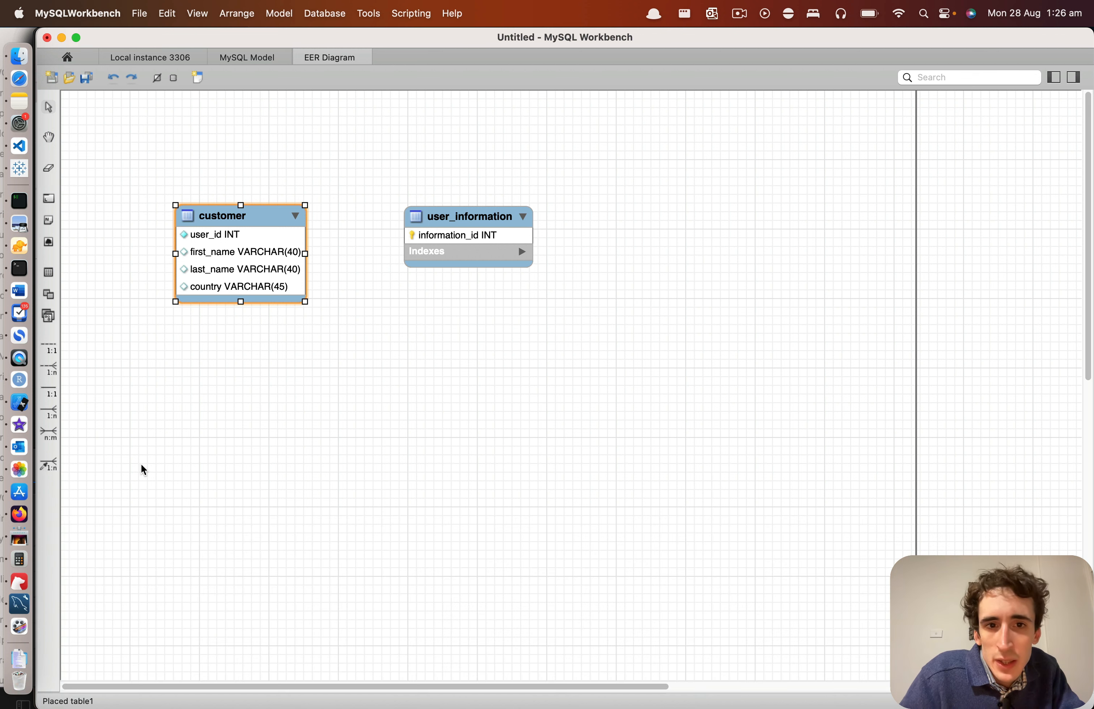
click(113, 150)
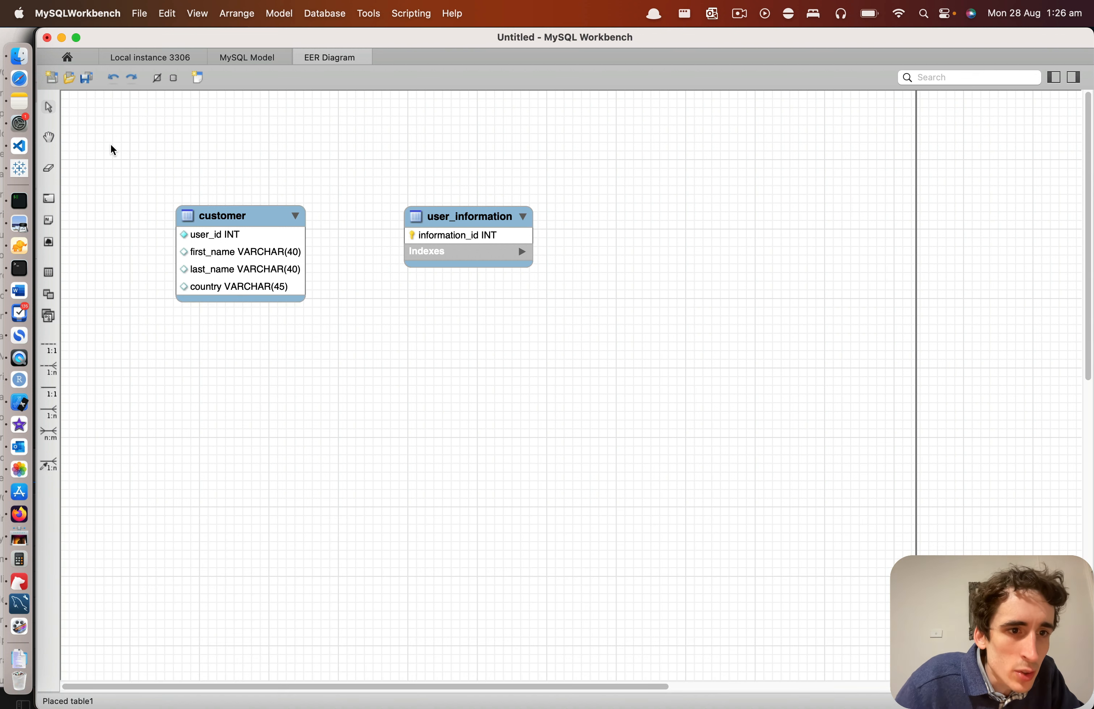
Step: Try to connect user_information to customer with a non-identifying 1:n relationship, using user_information as the foreign key table
click(52, 367)
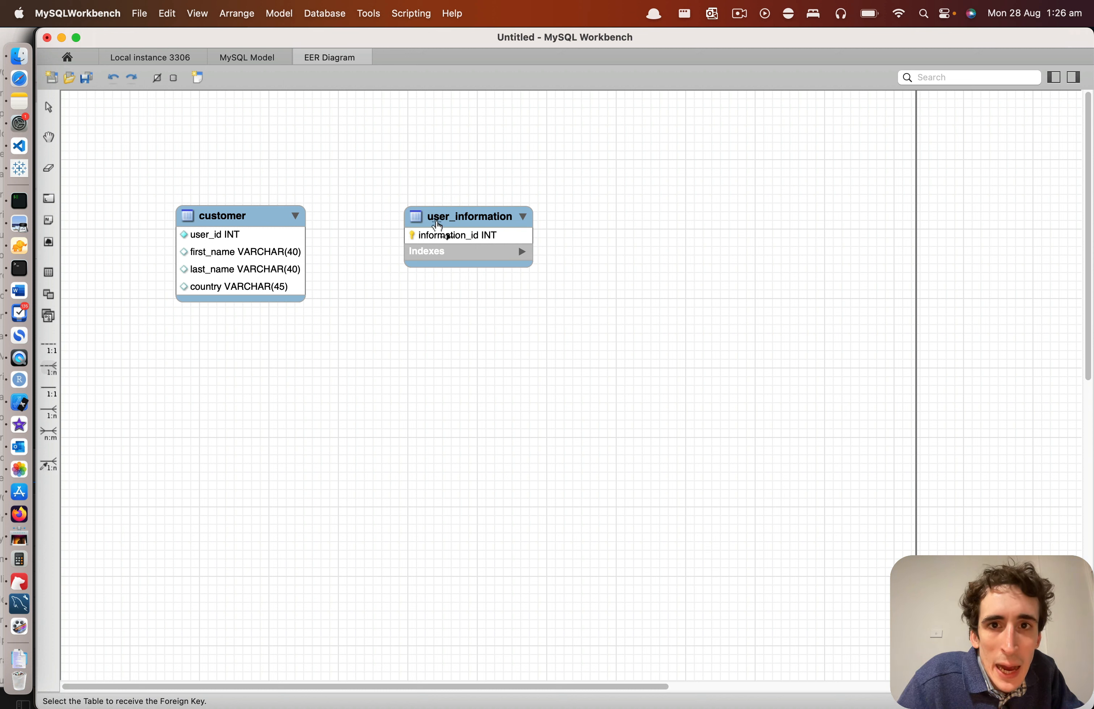
key(super+Tab)
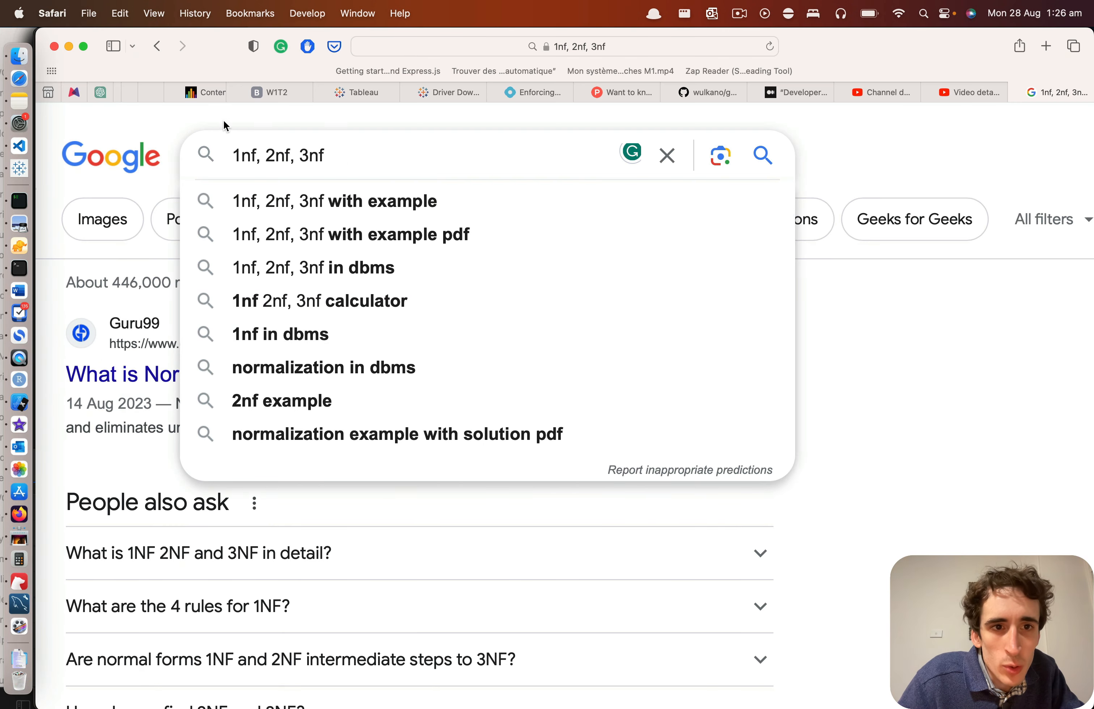
click(224, 125)
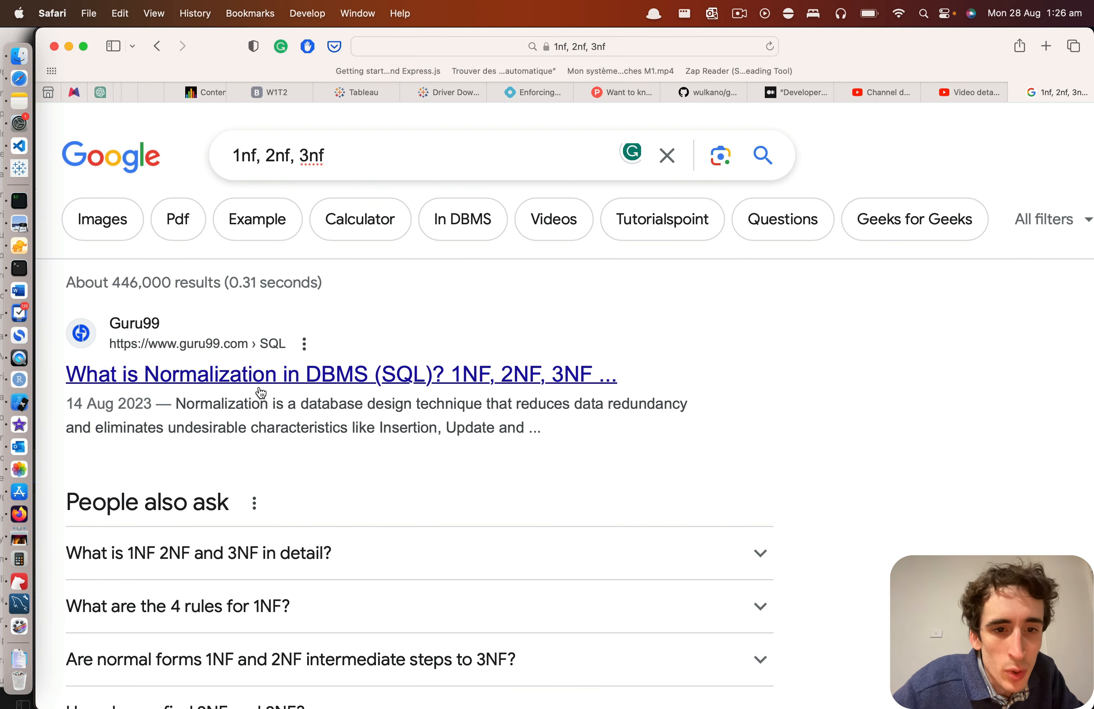
key(super+Tab)
click(428, 236)
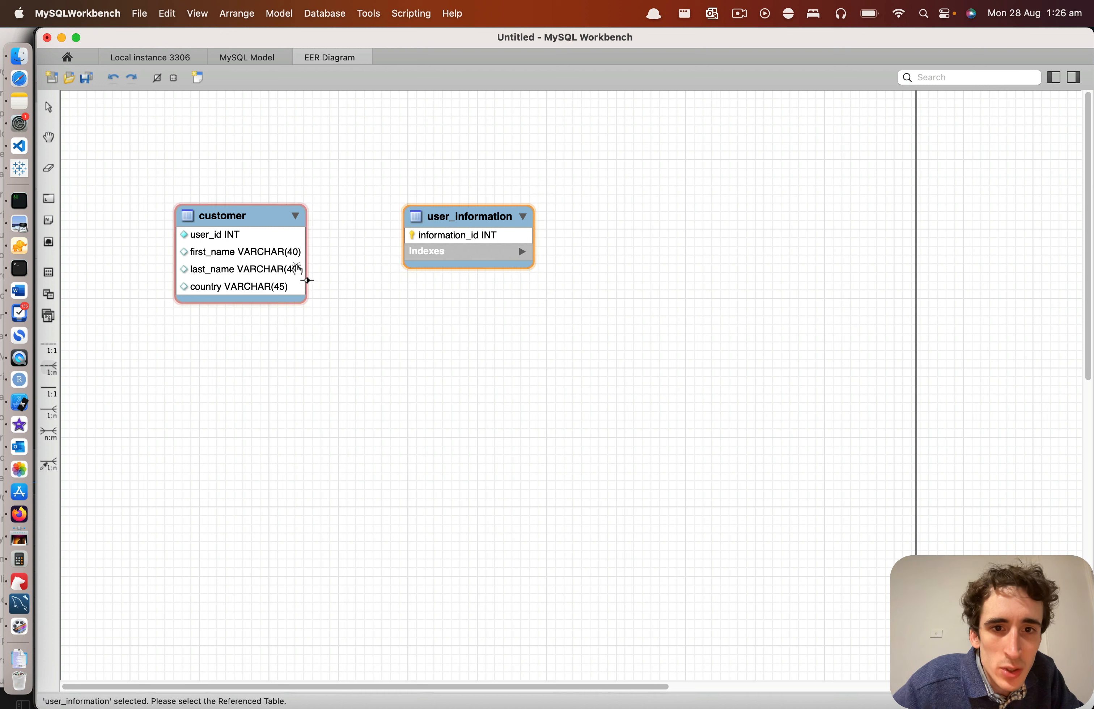
click(297, 269)
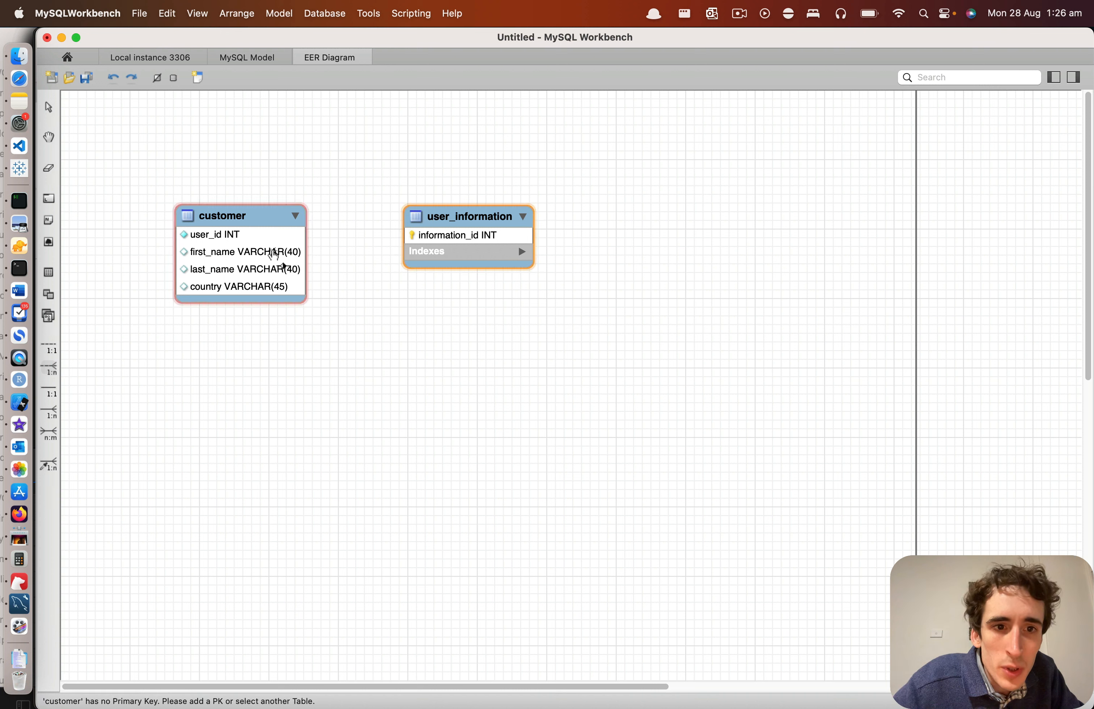
click(462, 253)
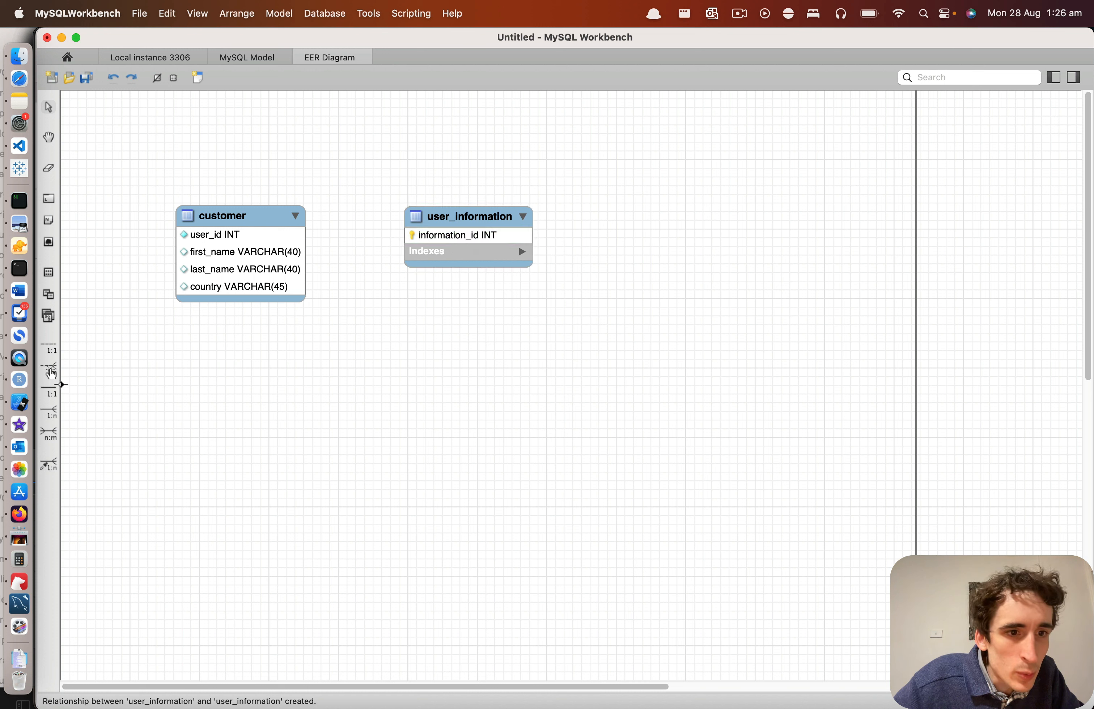
Step: Try a non-identifying 1:n relationship with customer as the foreign key table and user_information as the referenced table, and undo it
click(52, 371)
click(258, 271)
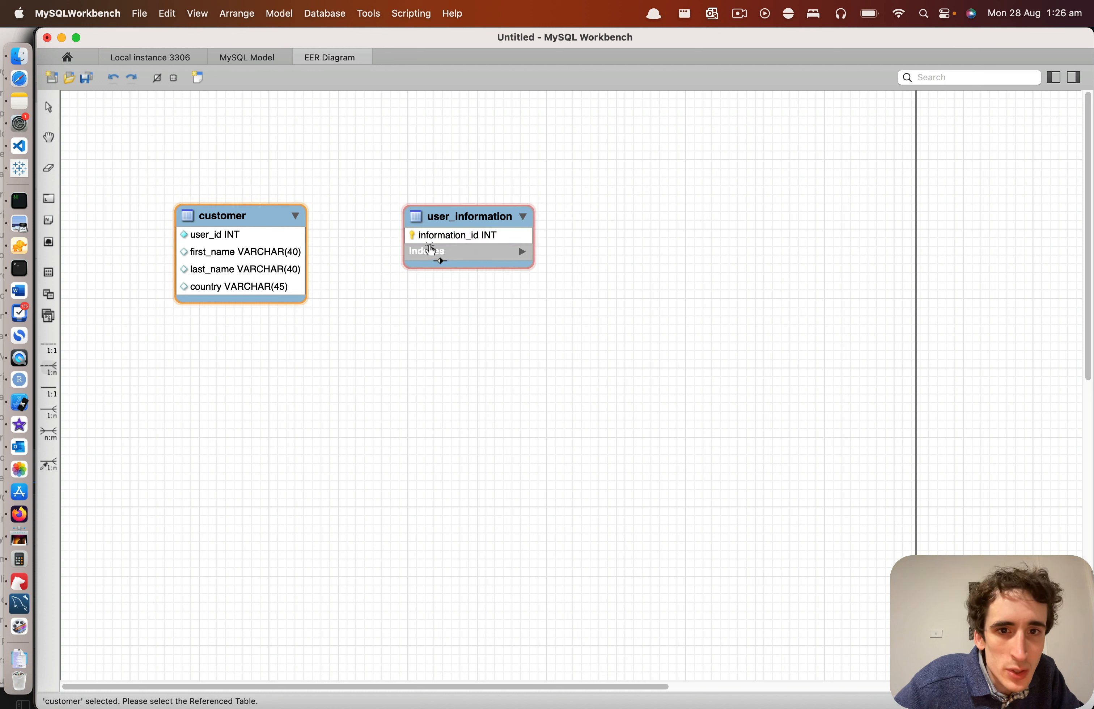
click(456, 240)
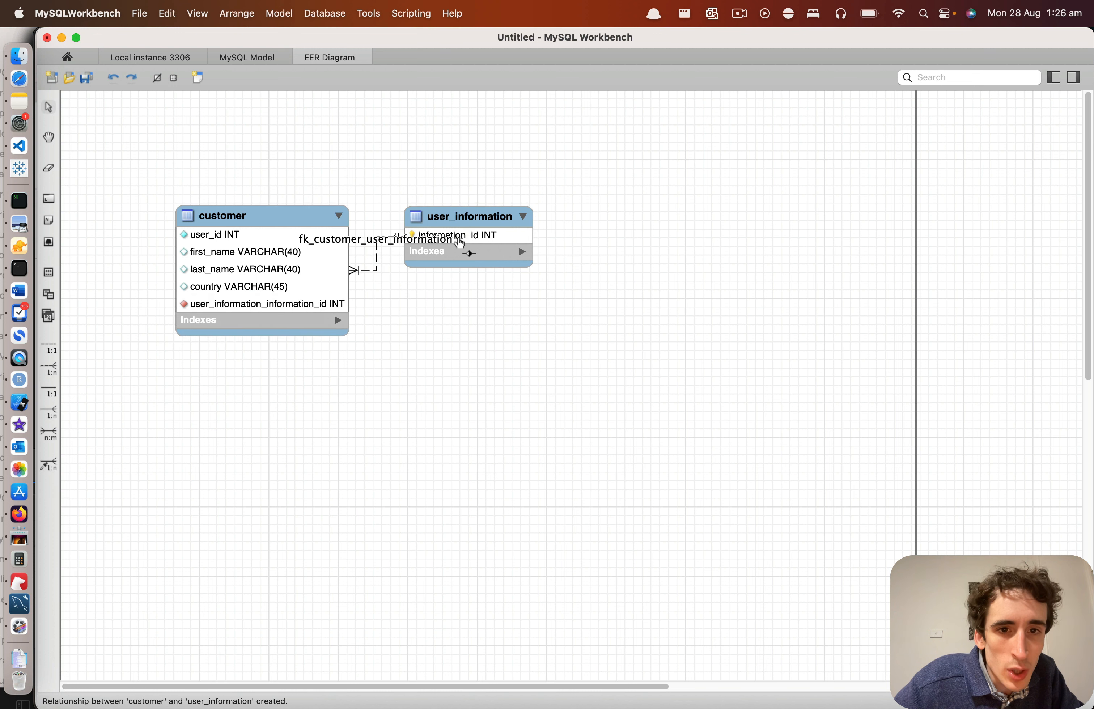
key(super+z)
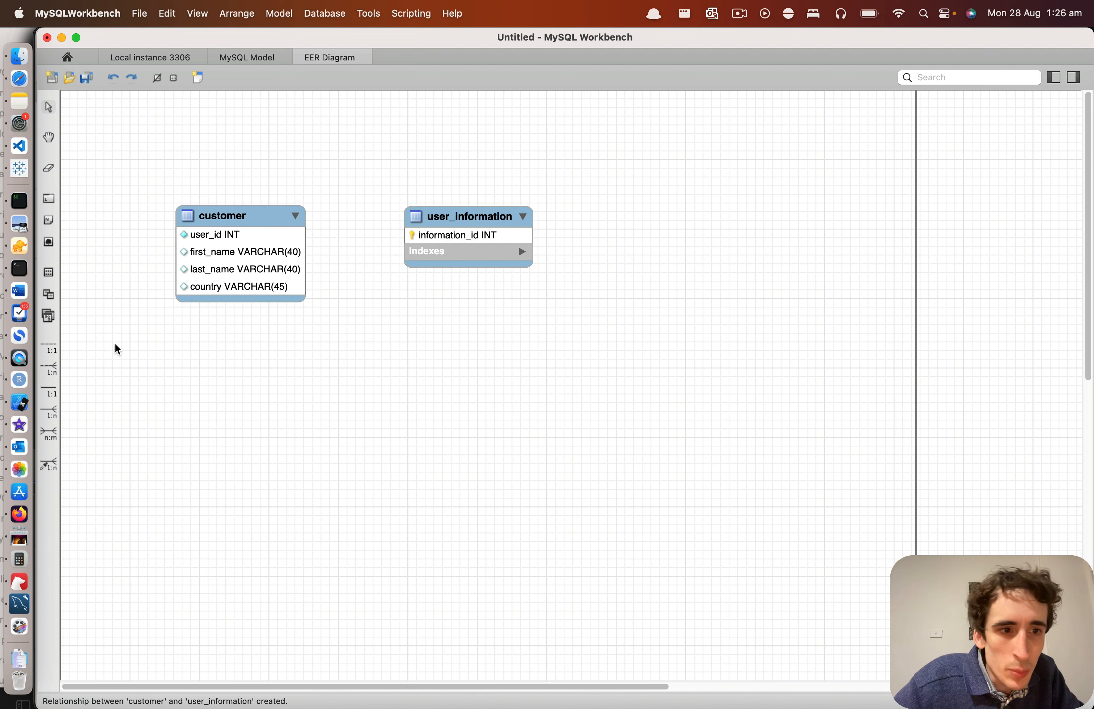
Step: Try to create a non-identifying 1:n relationship from user_information as the foreign key table to customer as the referenced table
click(50, 368)
click(465, 238)
click(275, 267)
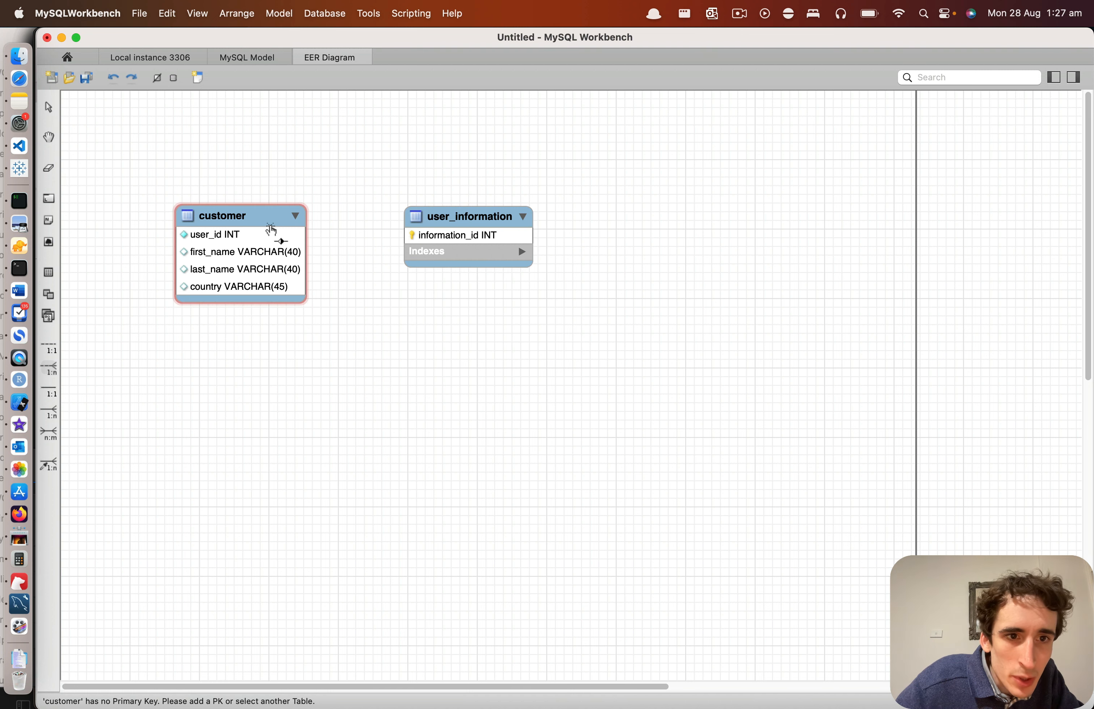
Step: Make user_id the primary key of the customer table and close the table editor without saving the model to a file
double_click(271, 230)
click(212, 537)
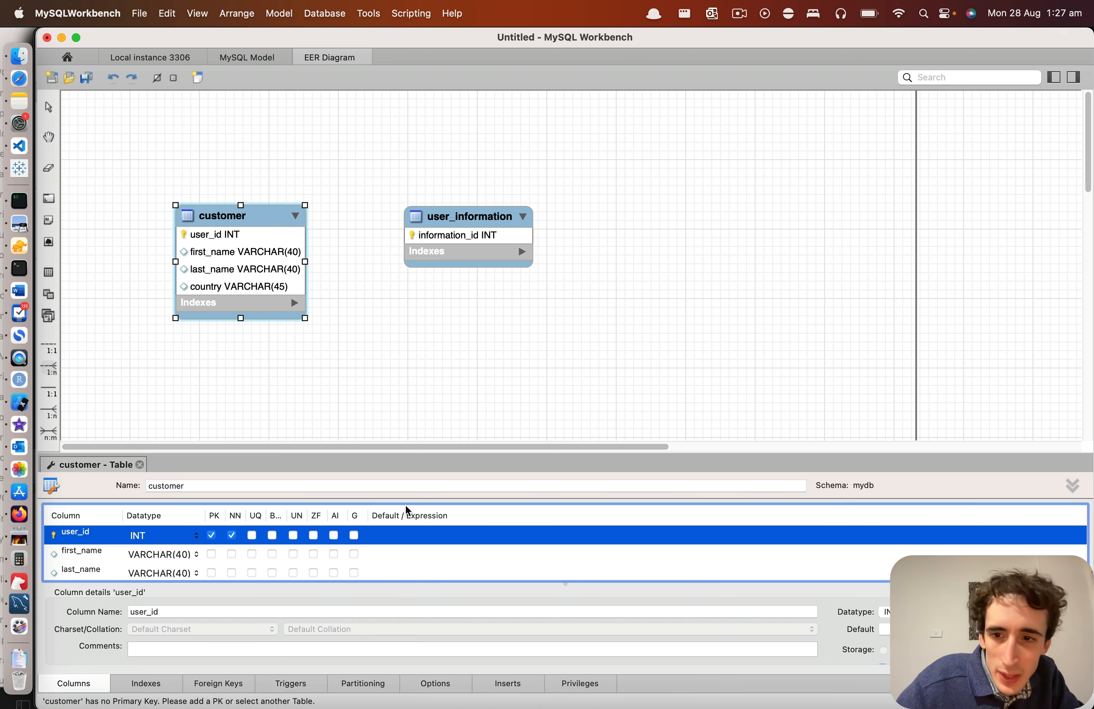
key(super+s)
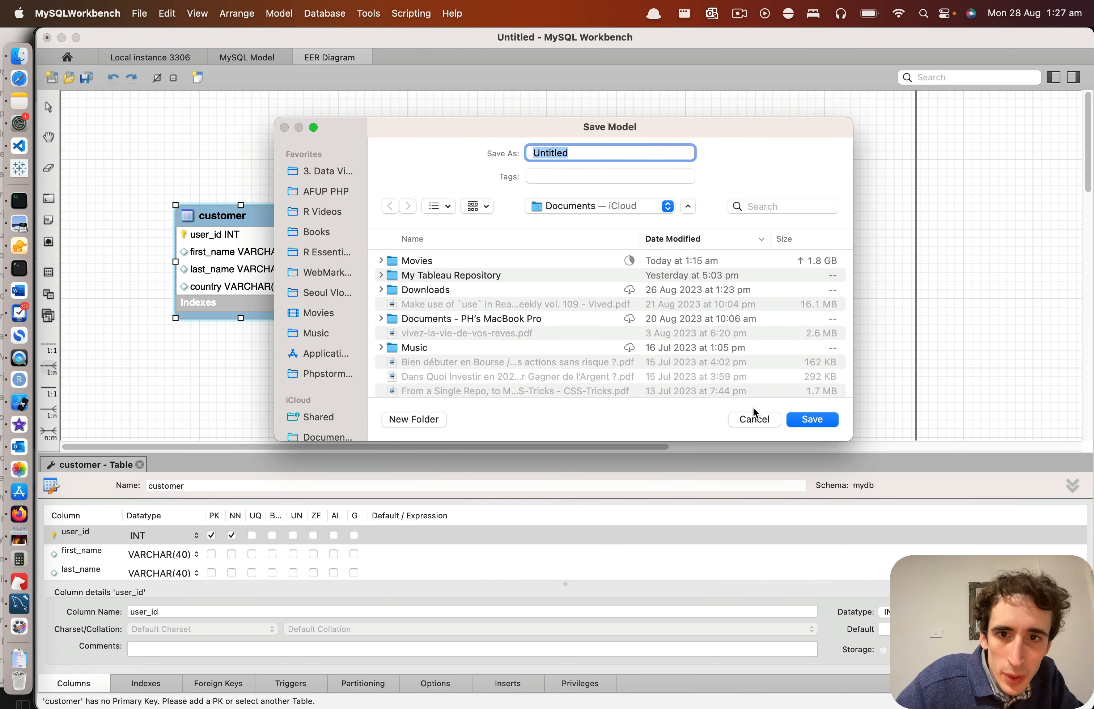
click(755, 418)
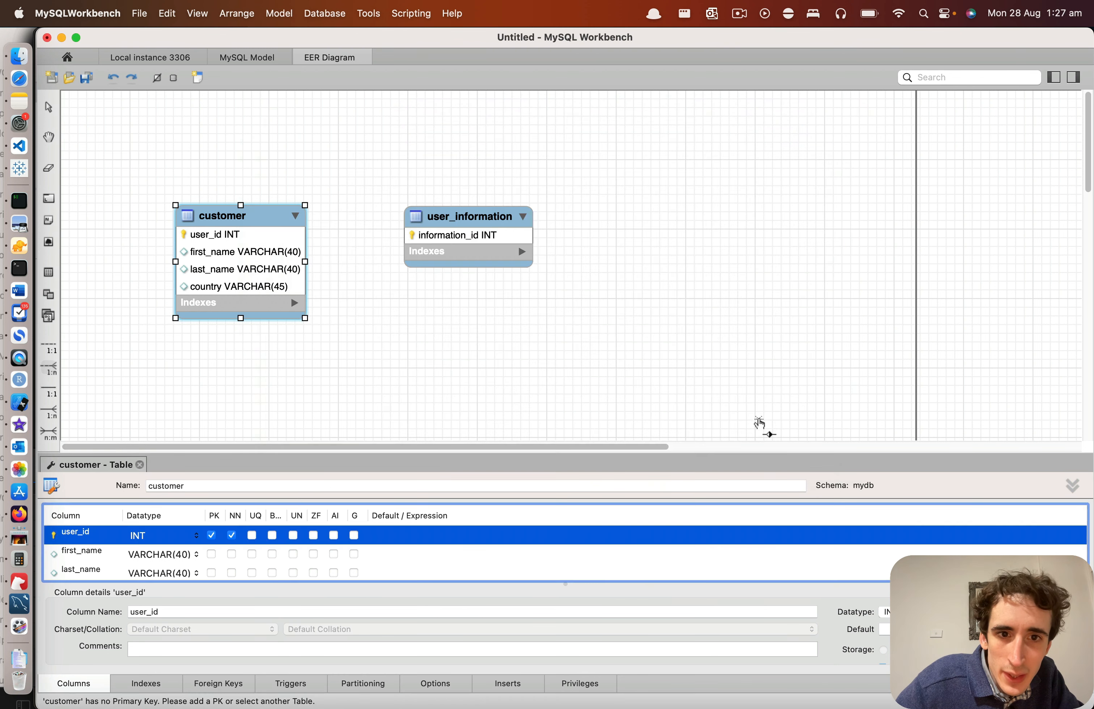
click(141, 465)
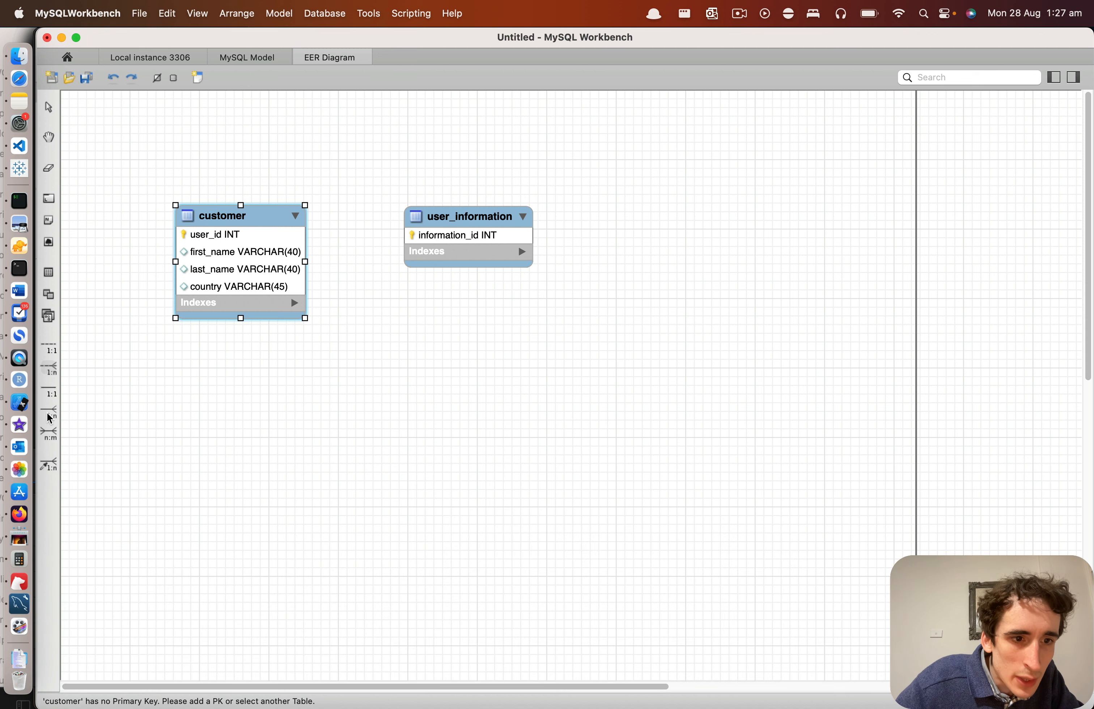
Step: Connect user_information as the foreign key table to customer with an identifying 1:n relationship, and move user_information farther away from customer
click(50, 418)
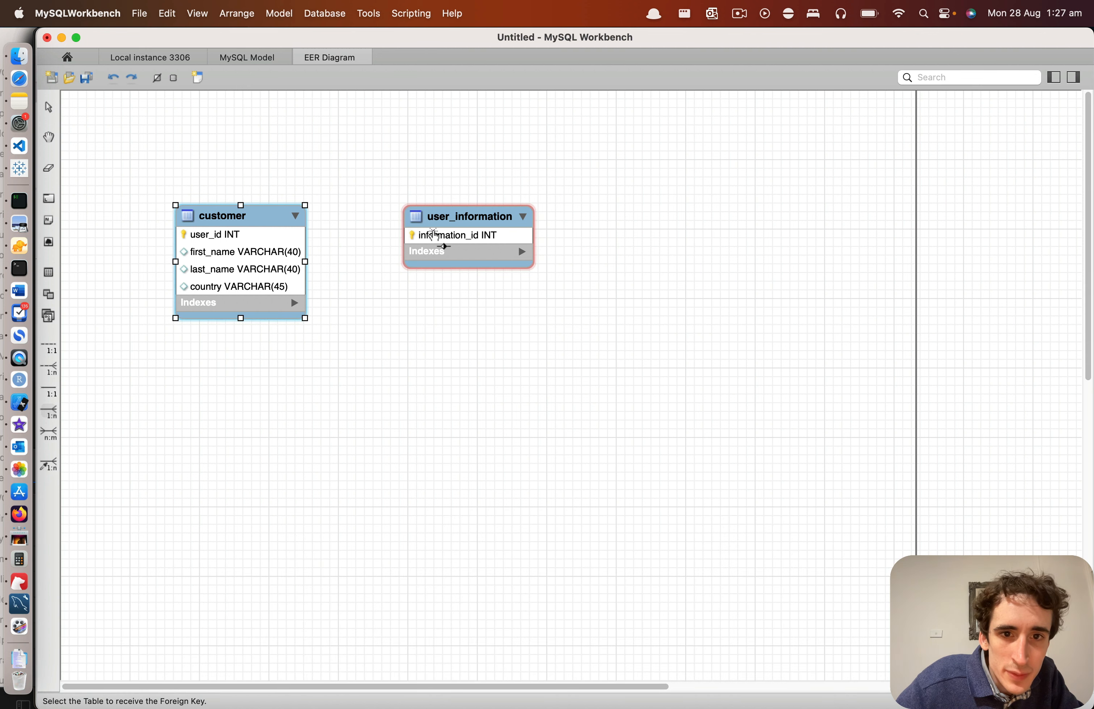
click(434, 235)
click(276, 283)
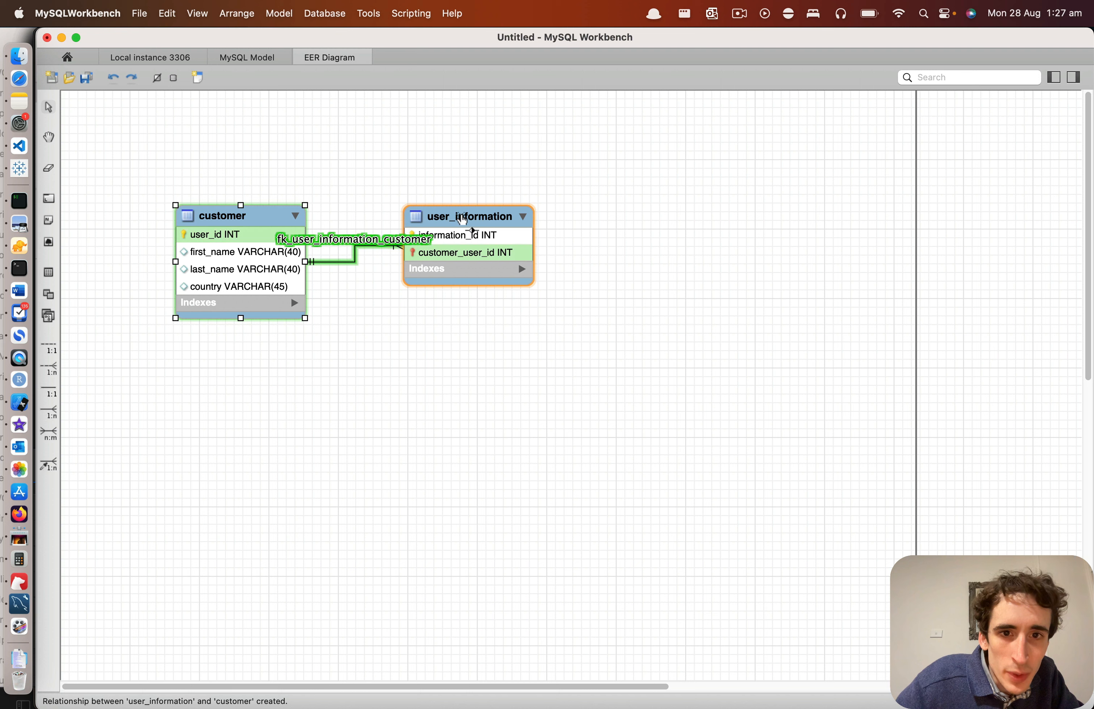
drag(463, 220, 557, 236)
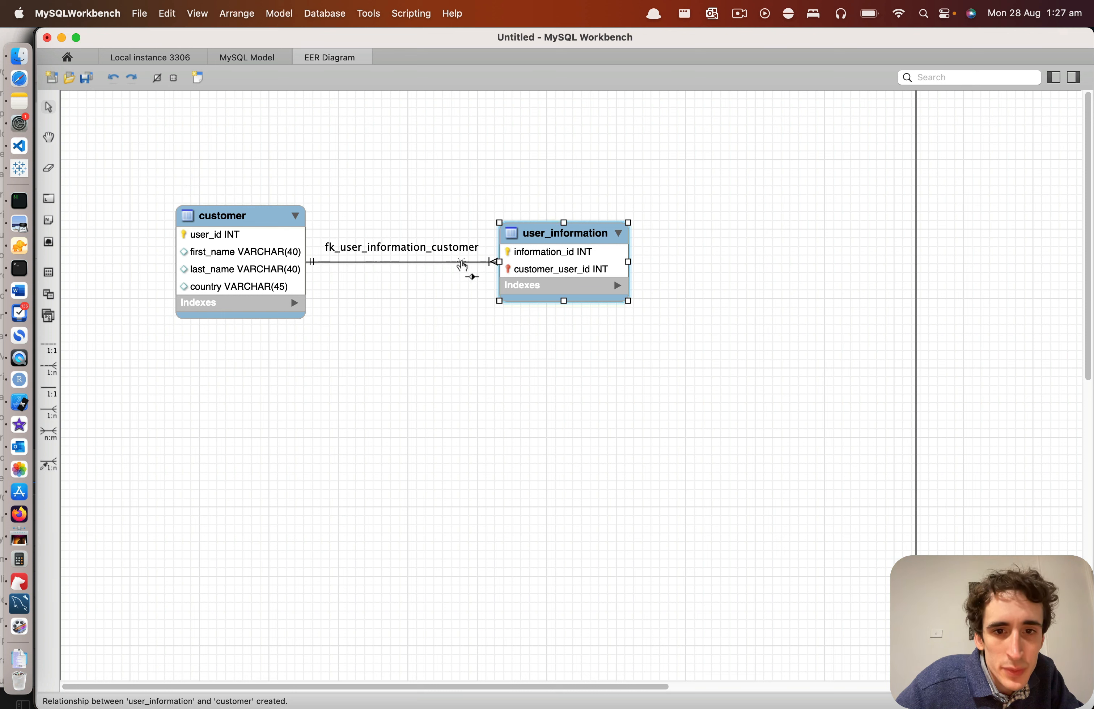
Step: Open the editor of the relationship between the two tables, examine its caption settings and close it
click(428, 263)
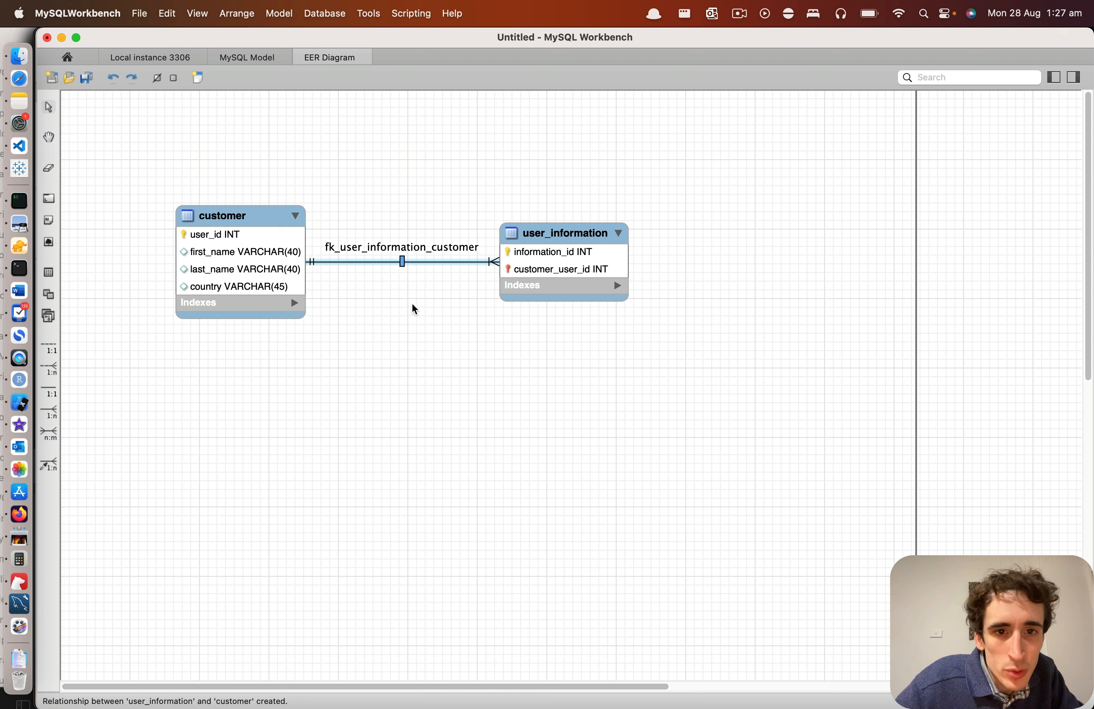
right_click(391, 267)
click(316, 378)
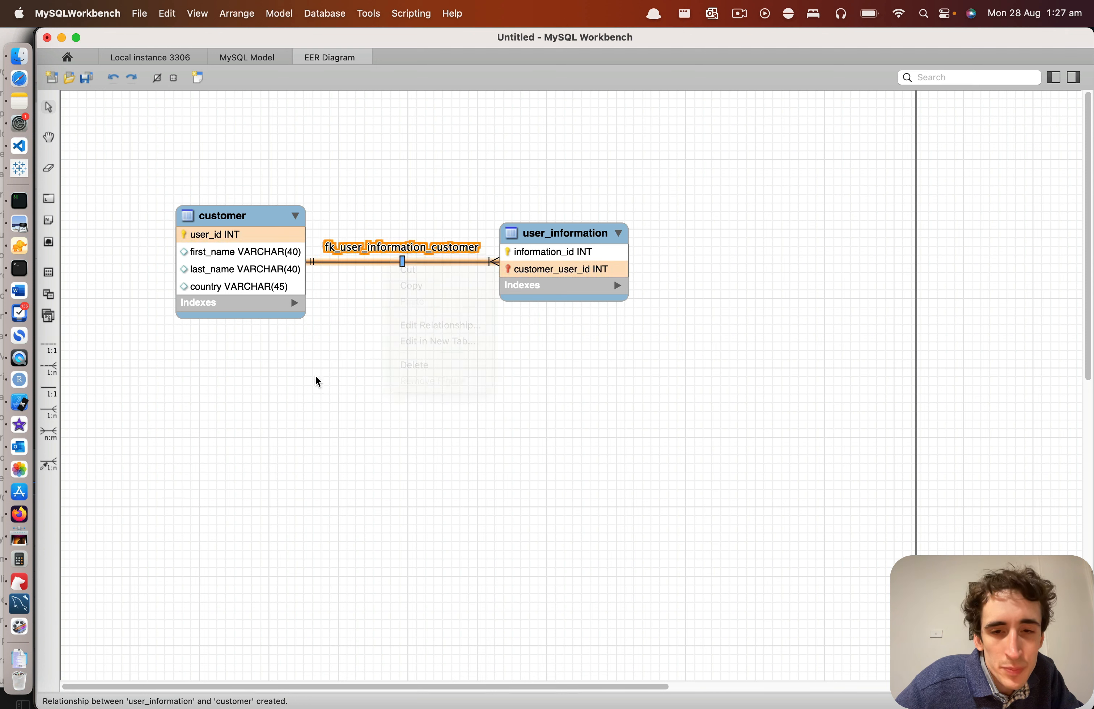
double_click(370, 266)
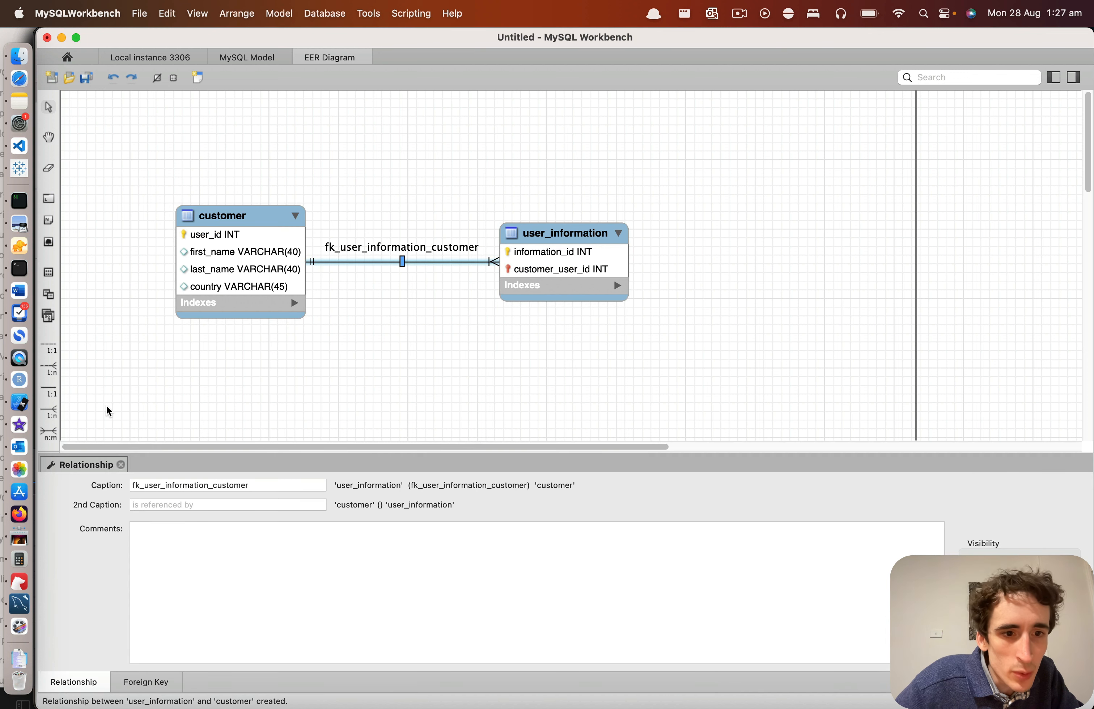
click(121, 464)
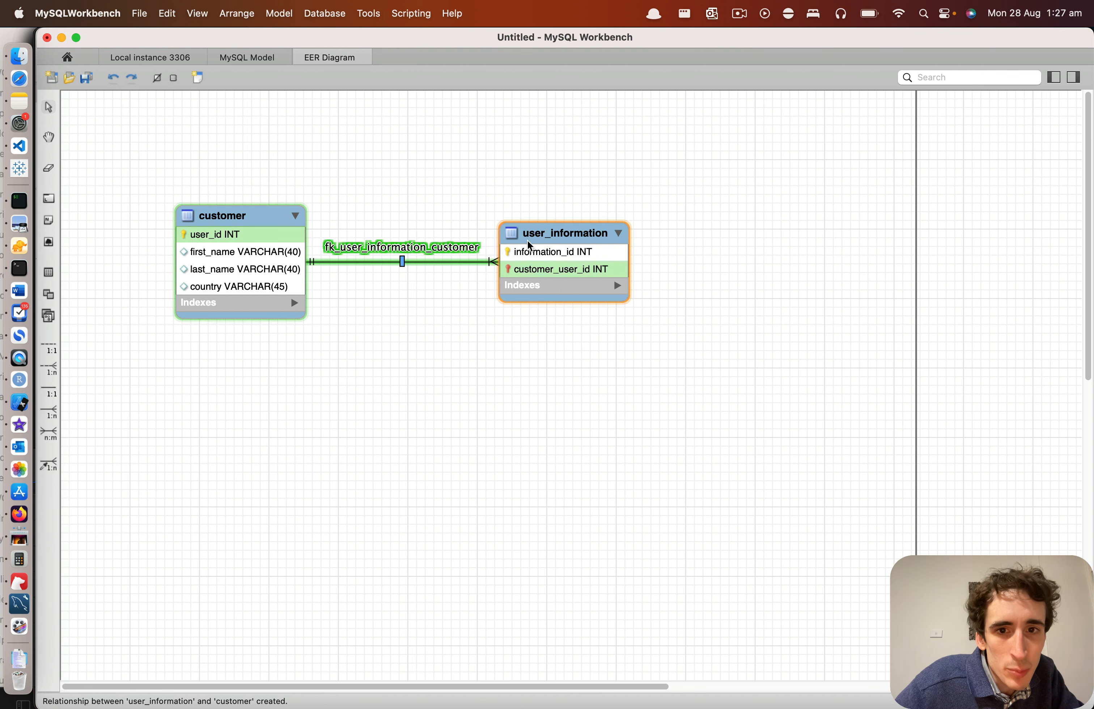
Step: Delete the relationship between customer and user_information together with its foreign key column
key(Delete)
right_click(465, 267)
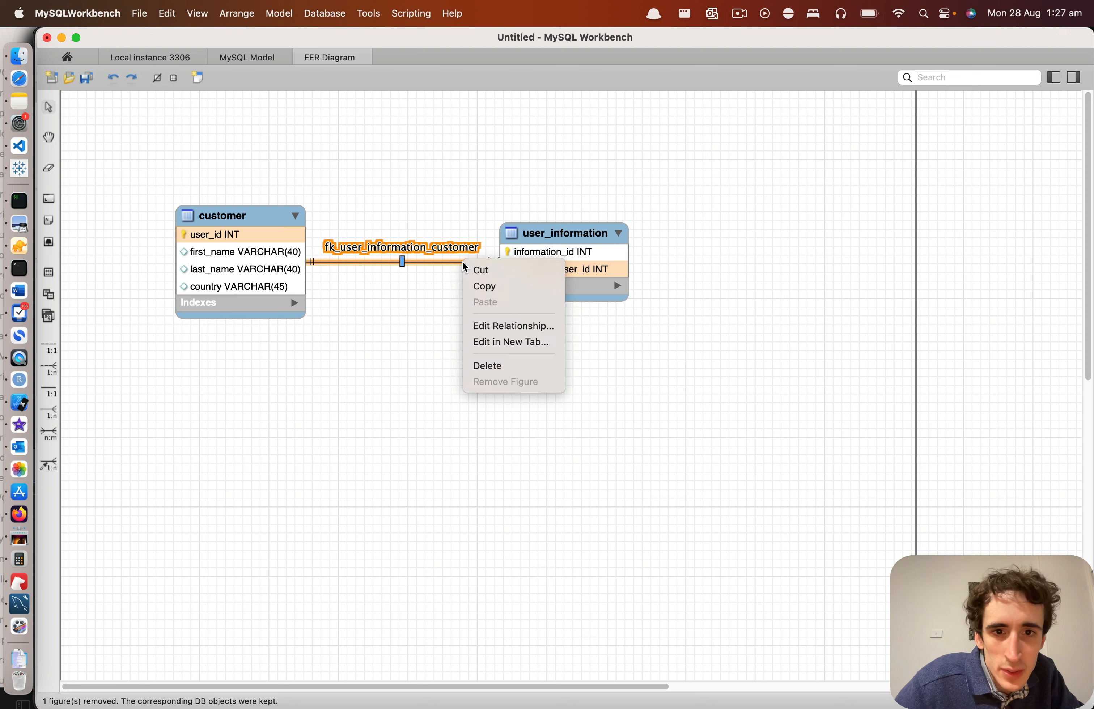
click(488, 367)
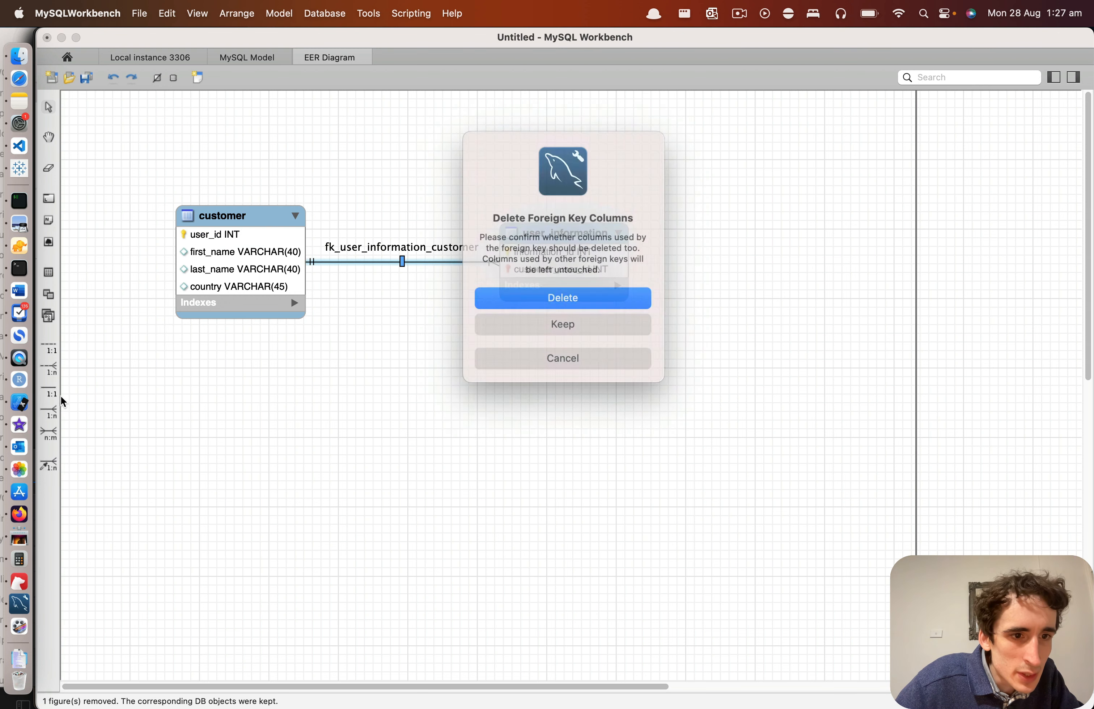
click(576, 295)
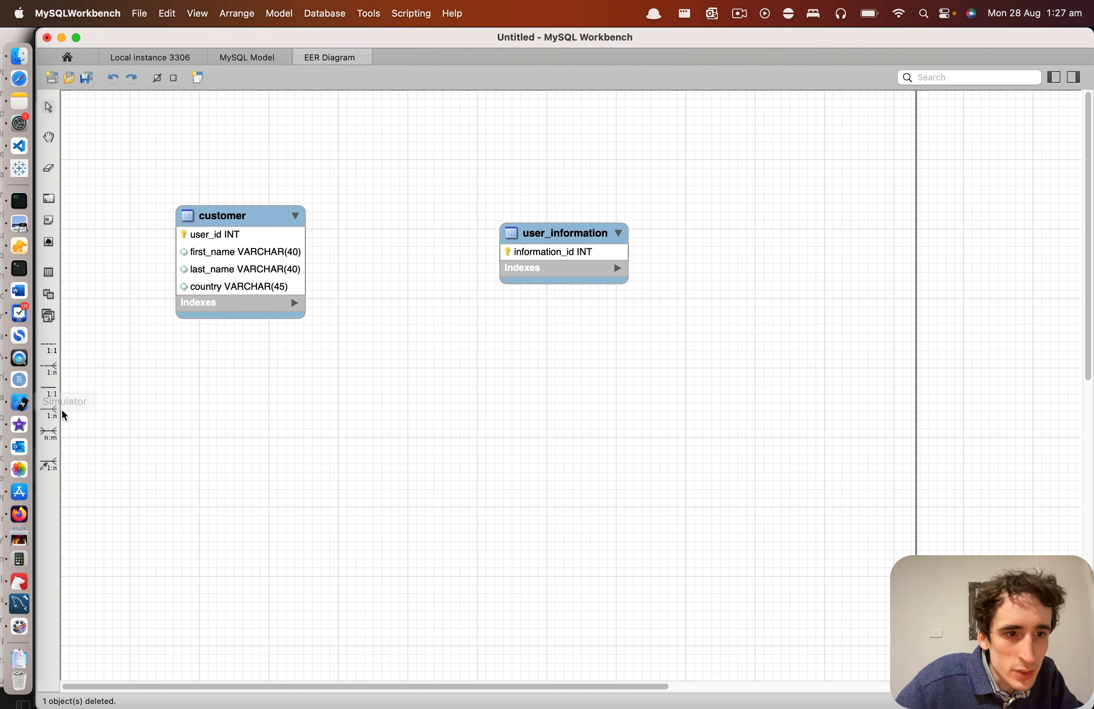
Step: Create an identifying 1:n relationship from customer as the foreign key table to user_information, and reposition both tables to straighten the connecting line
click(51, 414)
click(271, 232)
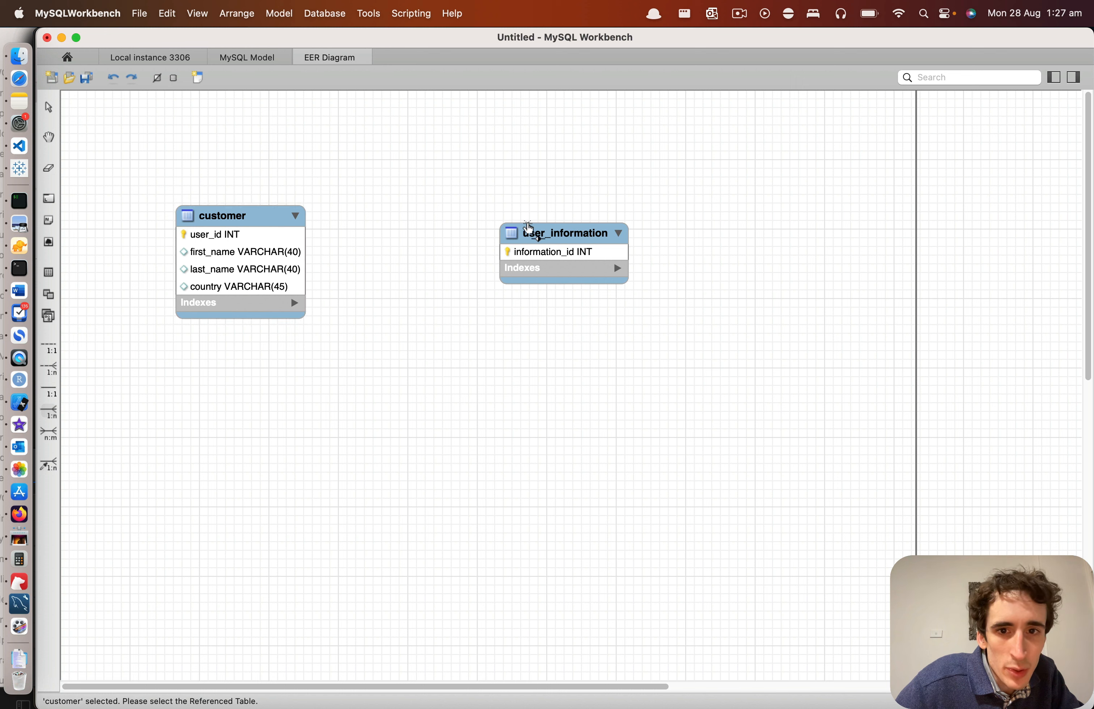
click(534, 243)
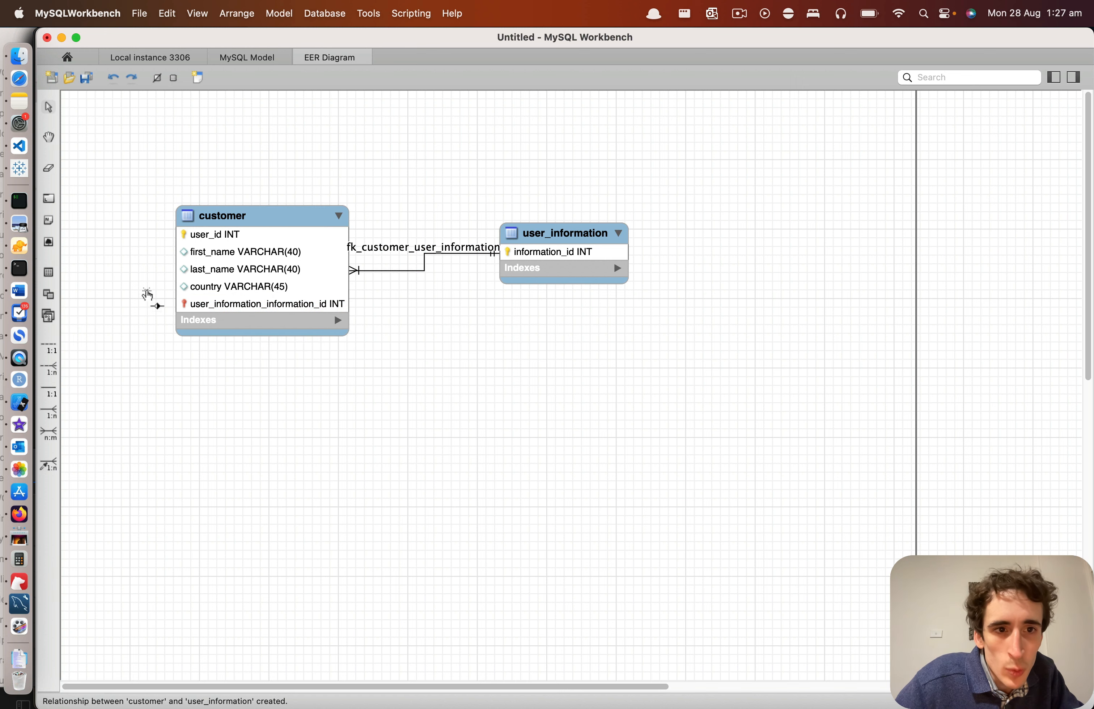
drag(566, 233, 606, 259)
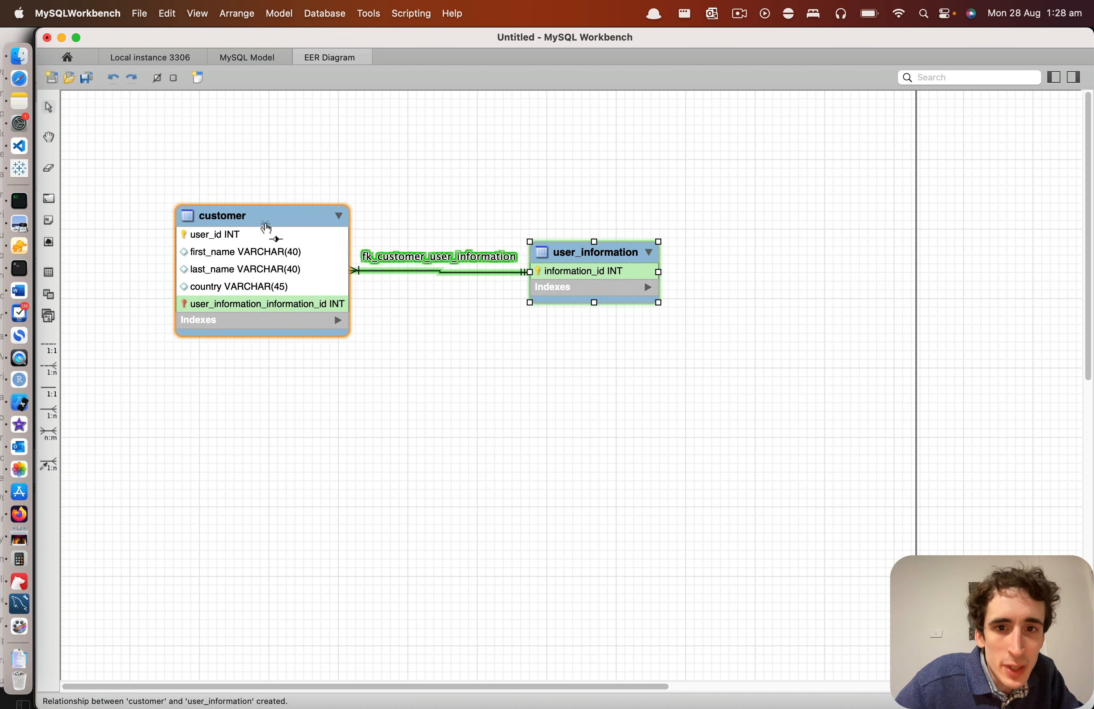
drag(306, 217, 308, 220)
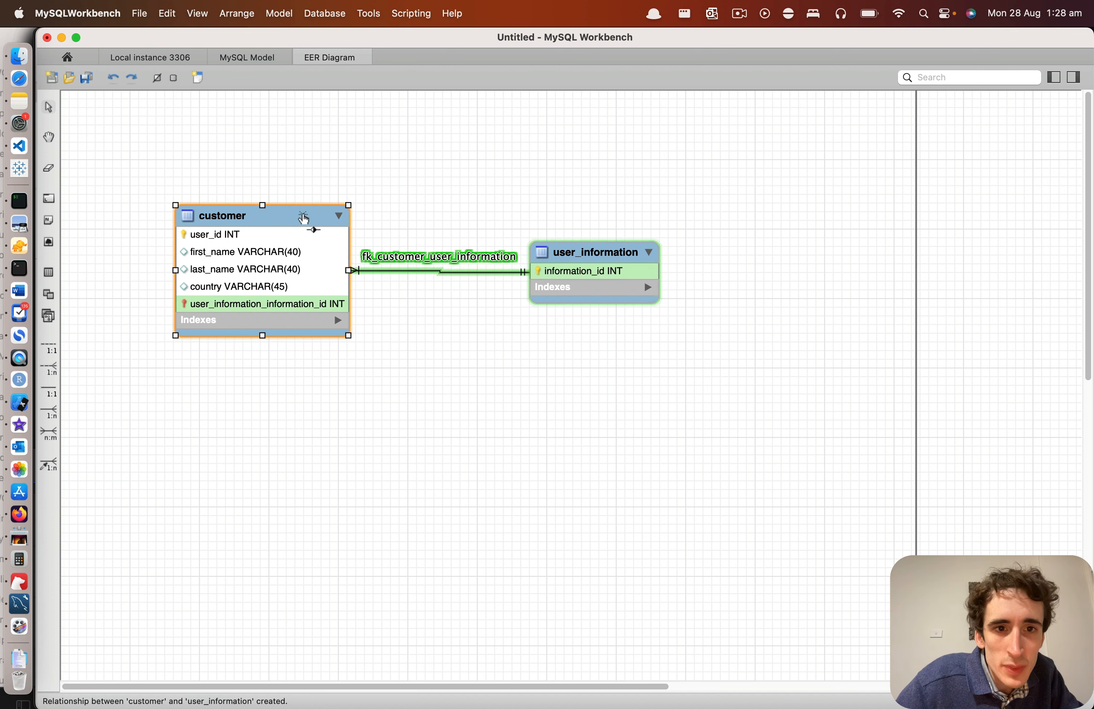
Step: Set the caption of the relationship between customer and user_information to "has"
double_click(405, 266)
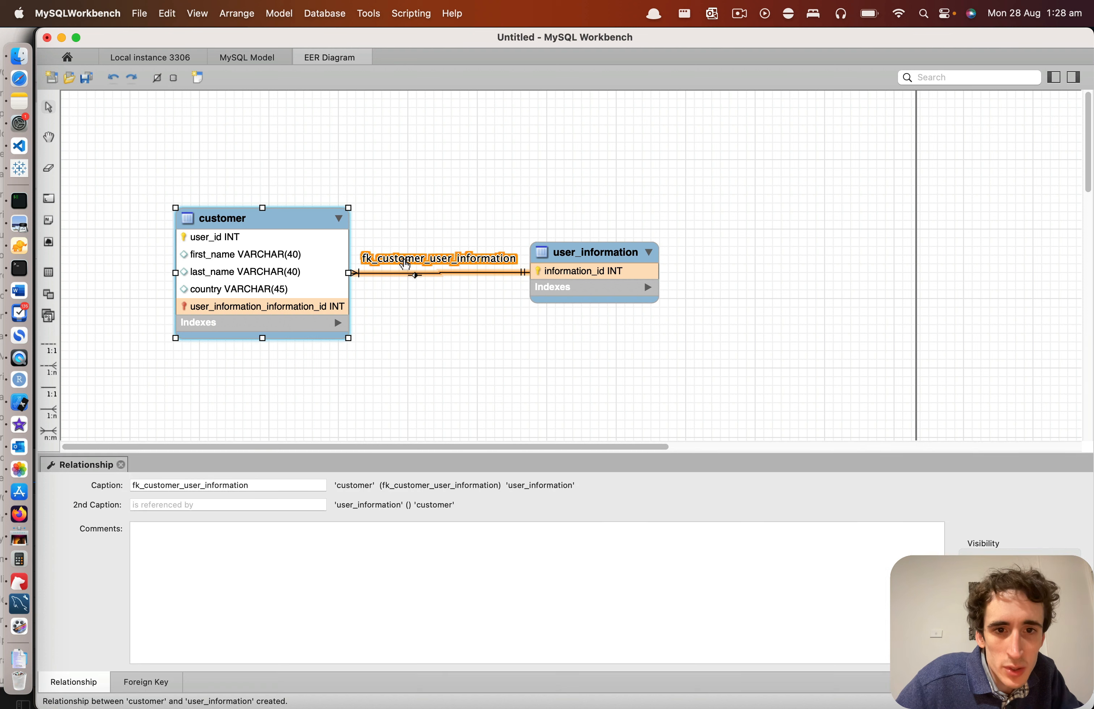
double_click(223, 485)
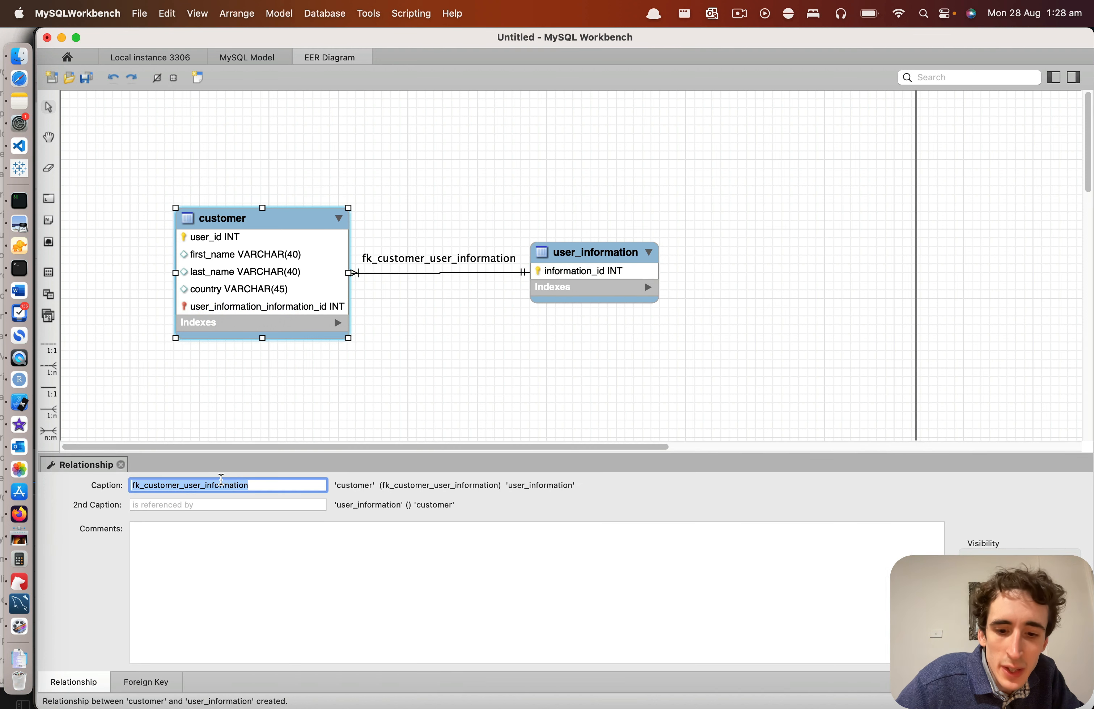
text(has)
key(Return)
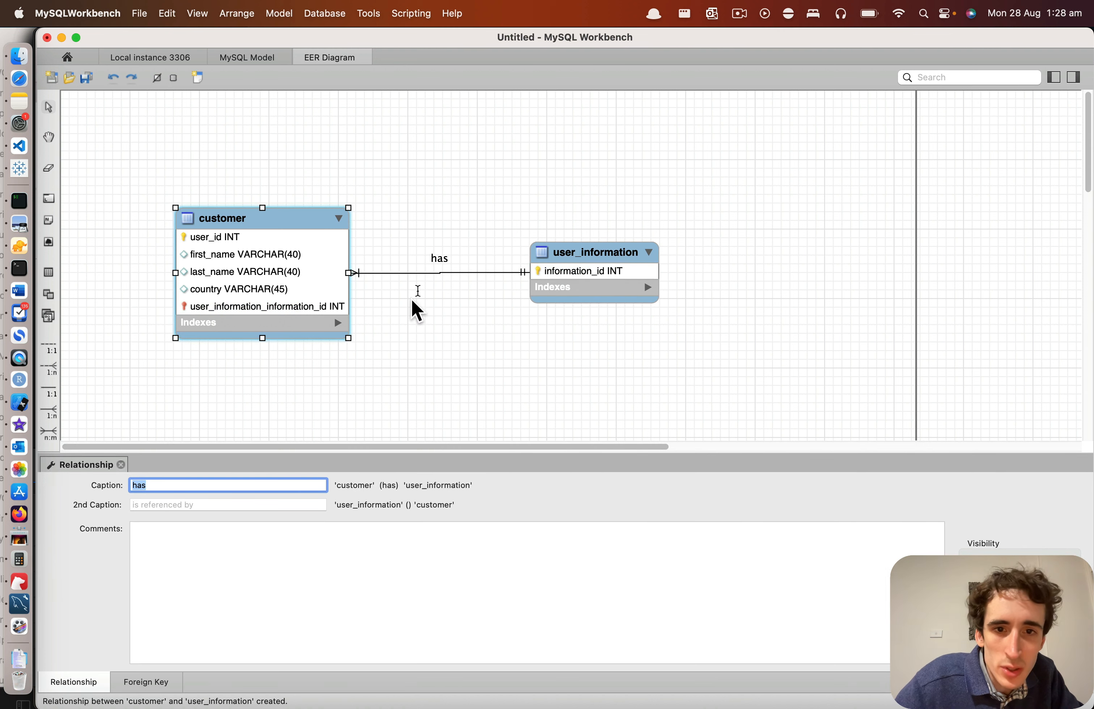